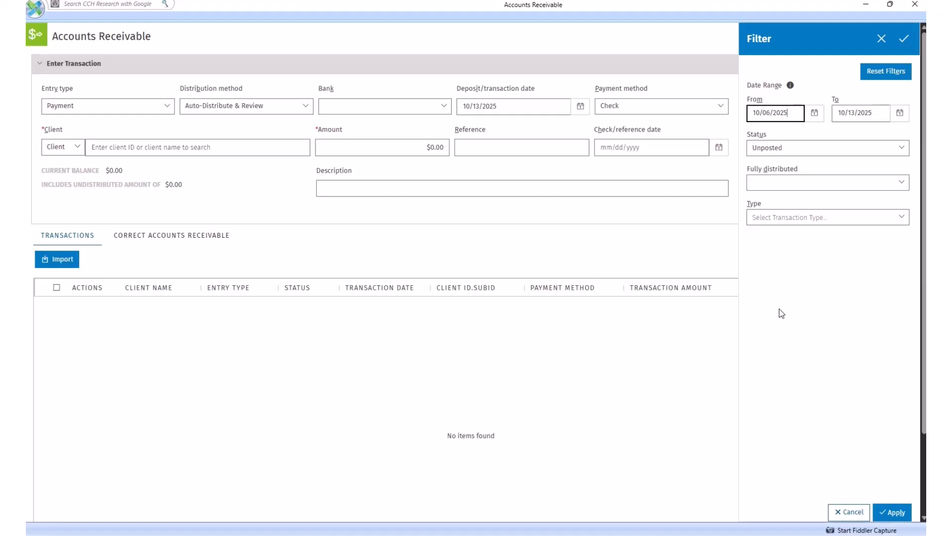
Set the start of the transaction filter's date range to 10/01/2024 and apply the filter.
left_click(813, 114)
left_click(826, 135)
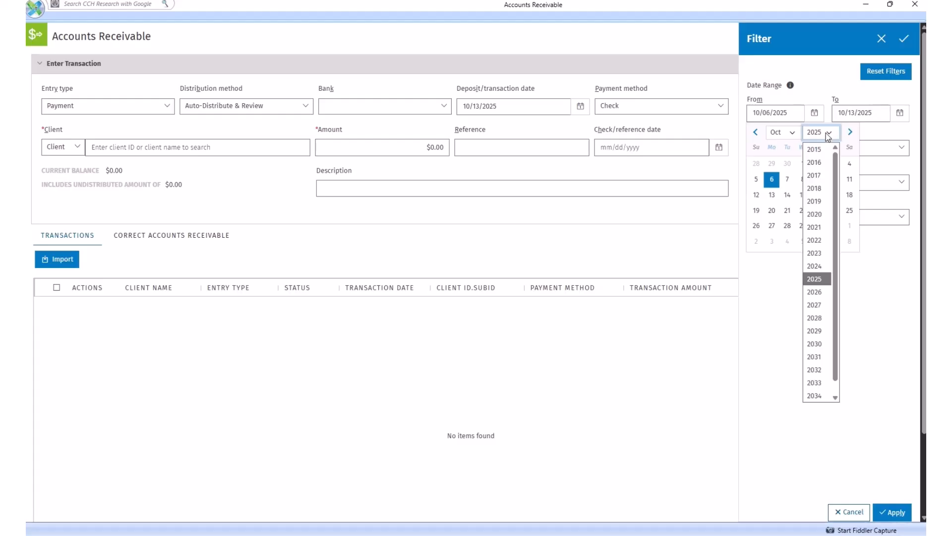
left_click(806, 268)
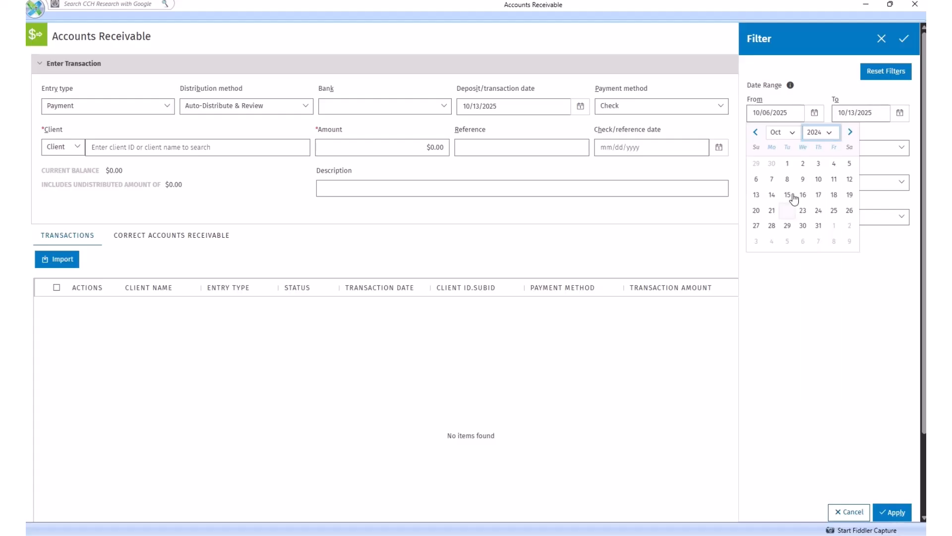
left_click(787, 165)
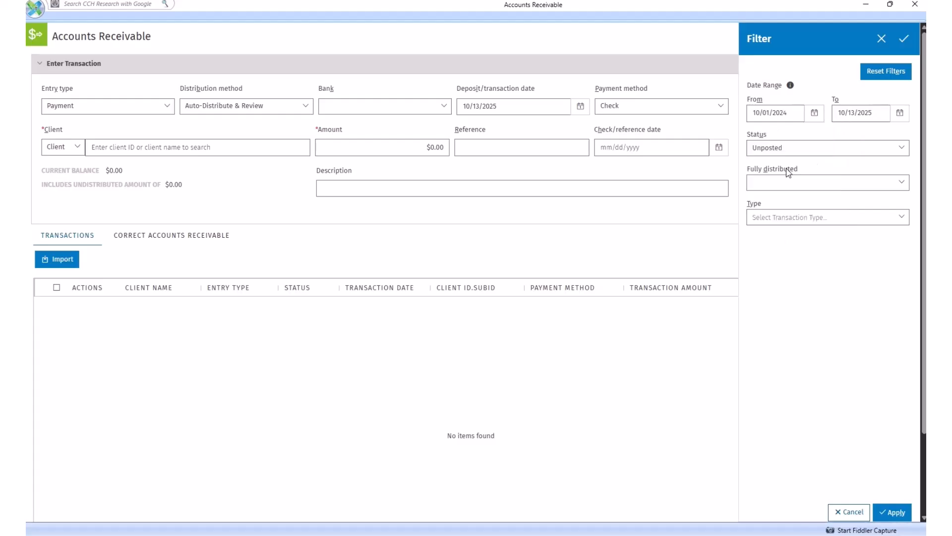
left_click(903, 40)
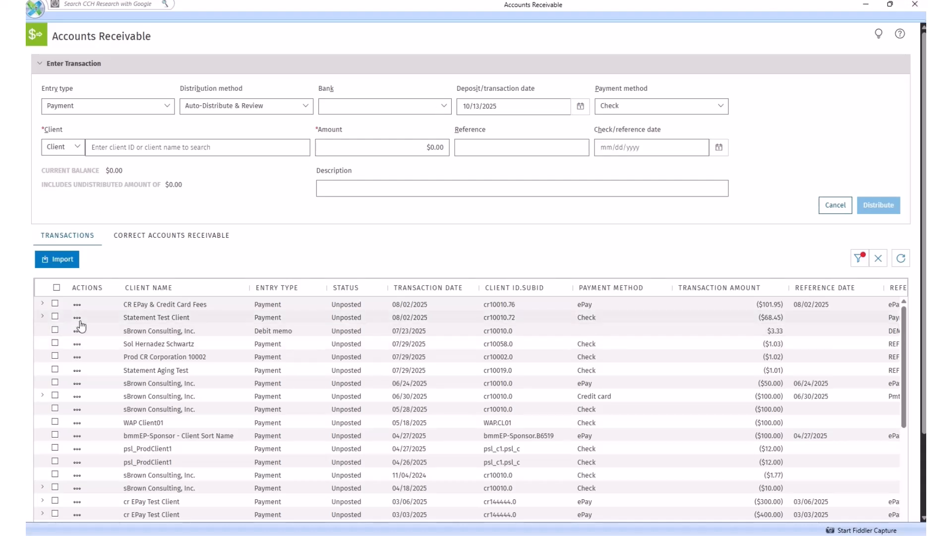
Sort the transactions by client name in ascending order and then by entry type in descending order.
left_click(186, 293)
left_click(297, 290)
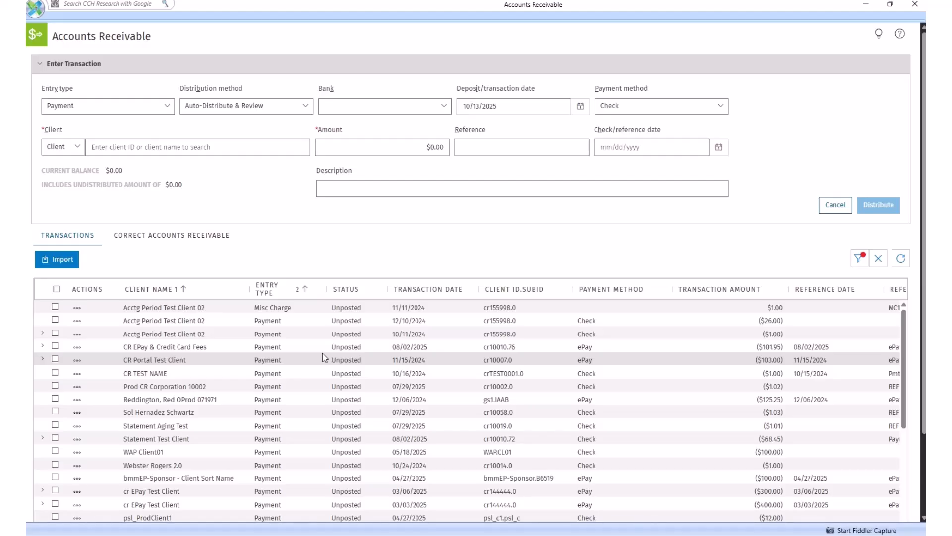
left_click(295, 295)
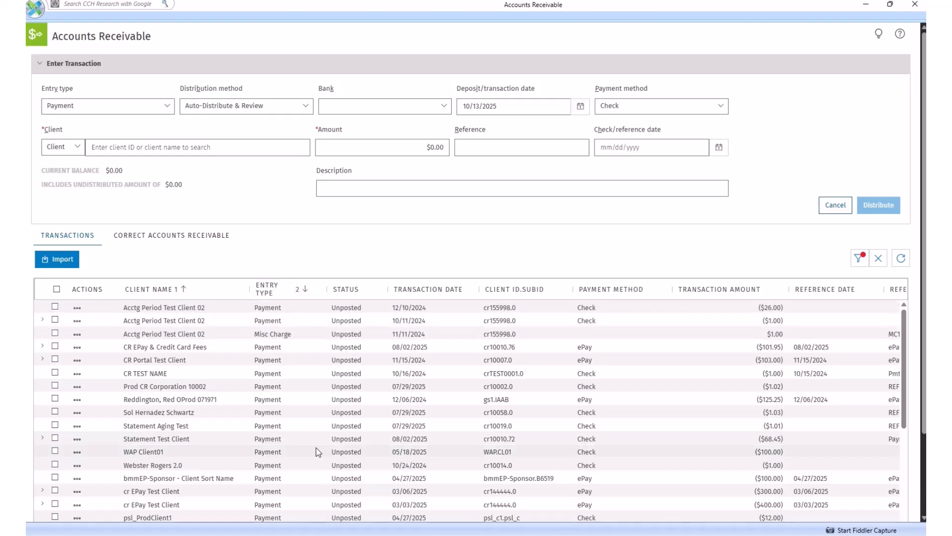
Remove the entry type sort, switch client name to descending order, and clear the client name sort.
left_click(289, 296)
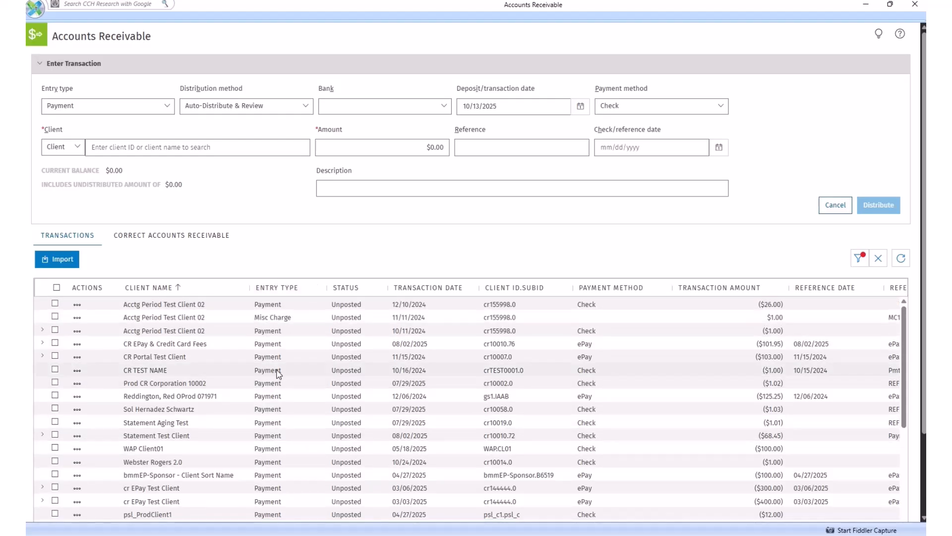
left_click(180, 292)
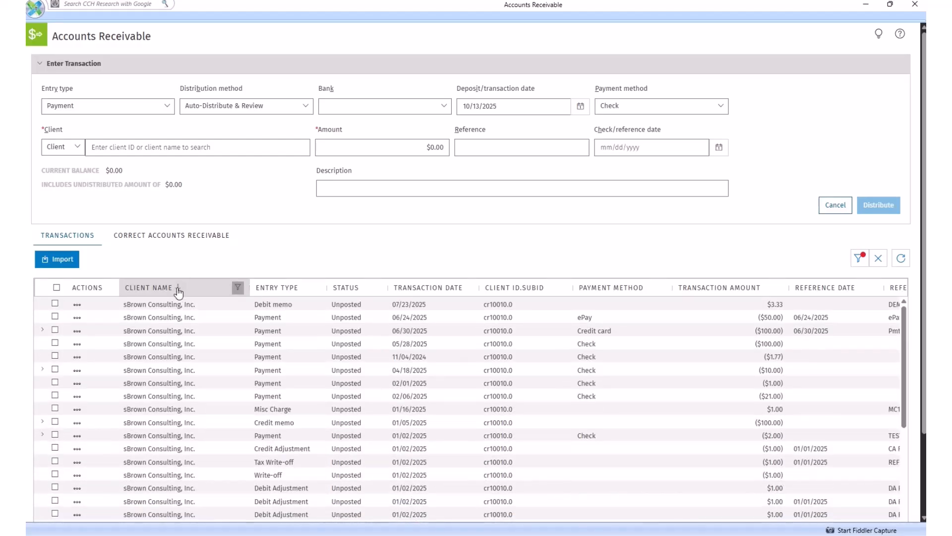
left_click(180, 293)
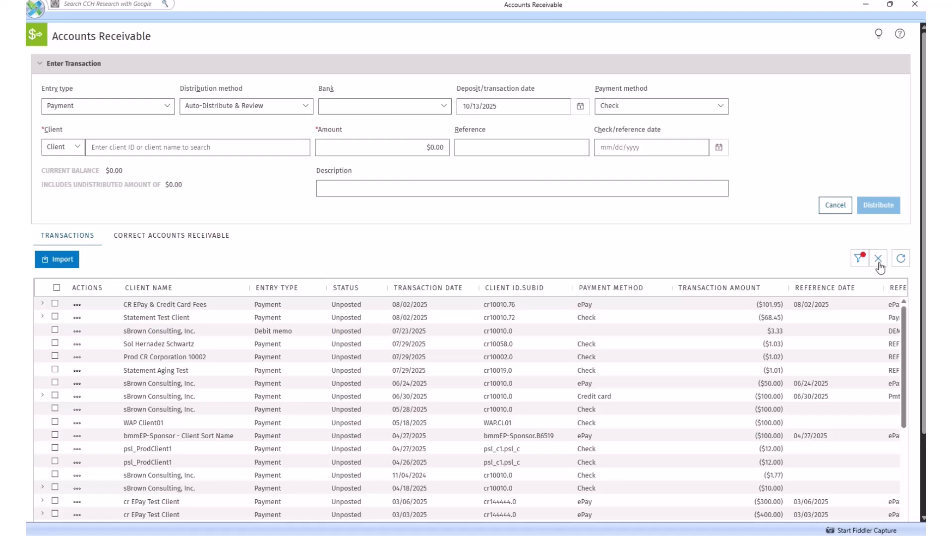
Review the date range, status and type options of the transaction filter, leaving it without applying changes.
left_click(860, 258)
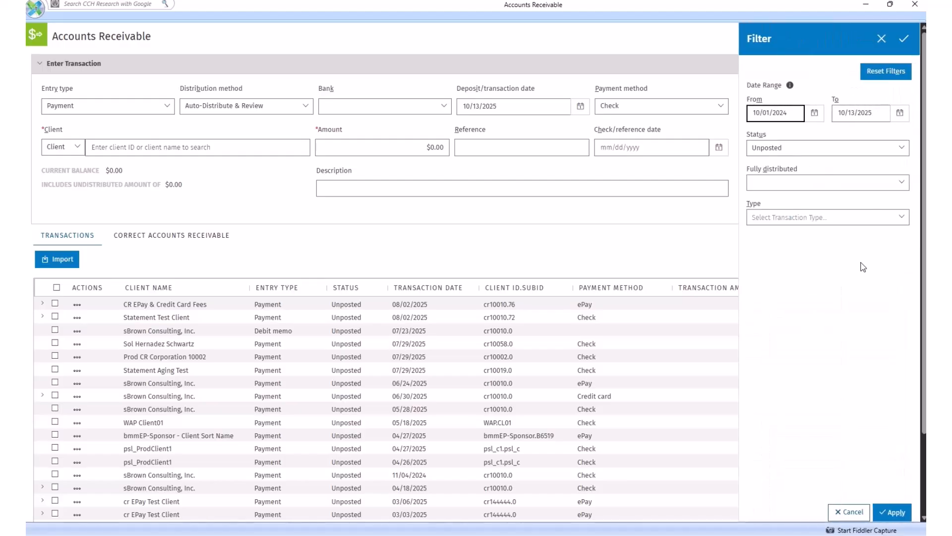
left_click(881, 40)
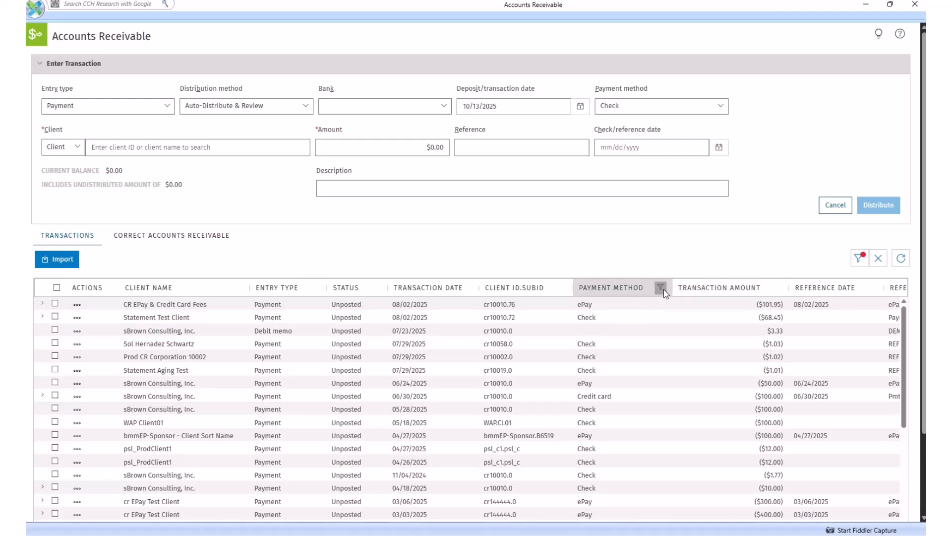
Limit the payment method column to Check and reselect all payment methods.
left_click(664, 289)
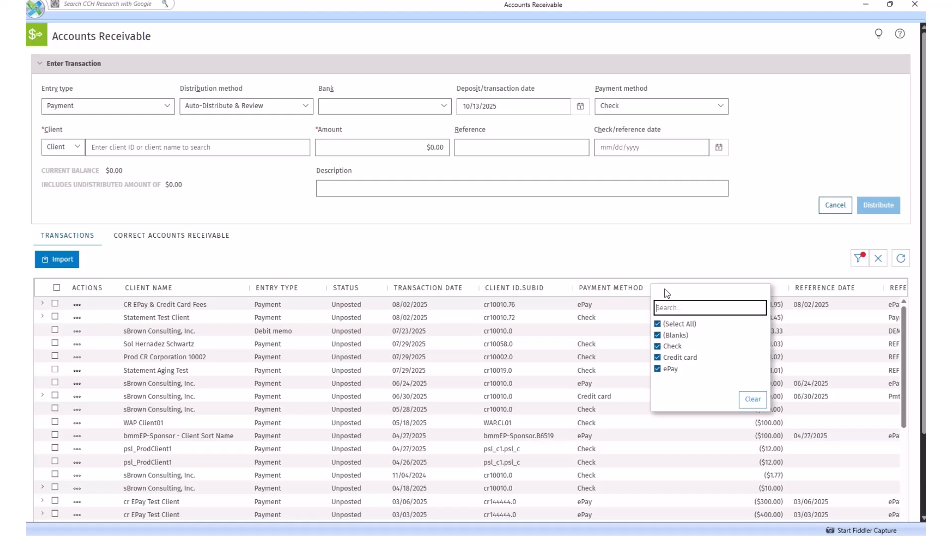
left_click(658, 324)
left_click(658, 325)
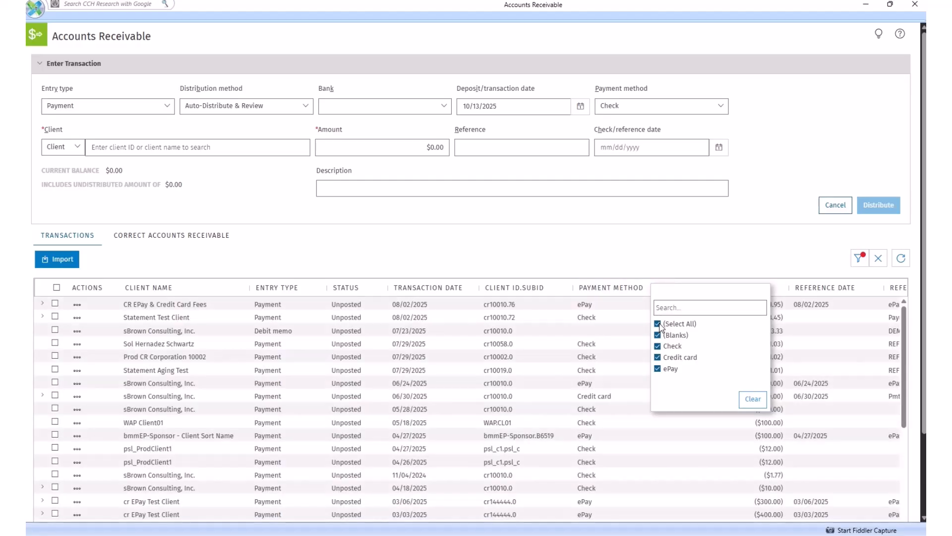
left_click(659, 324)
left_click(658, 346)
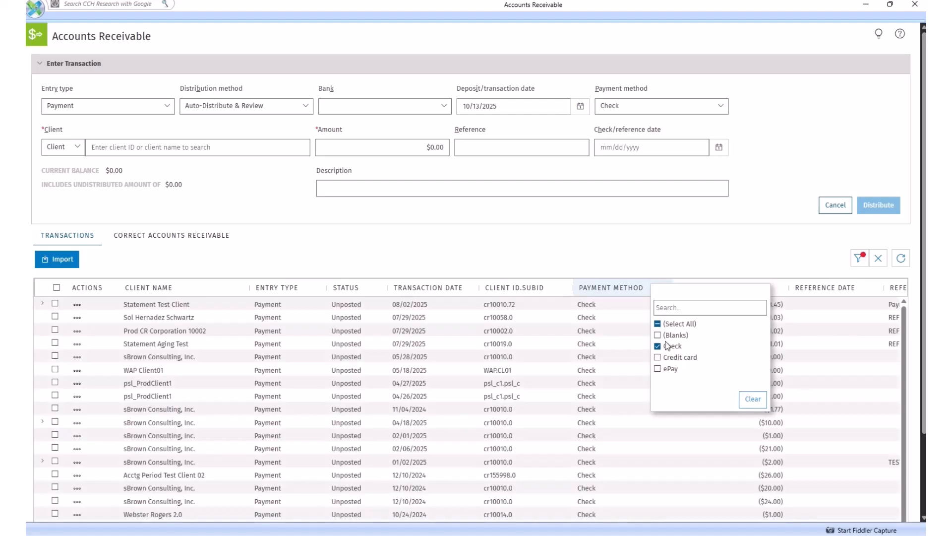
left_click(658, 323)
Filter the payment method column by the search text "epay".
left_click(667, 307)
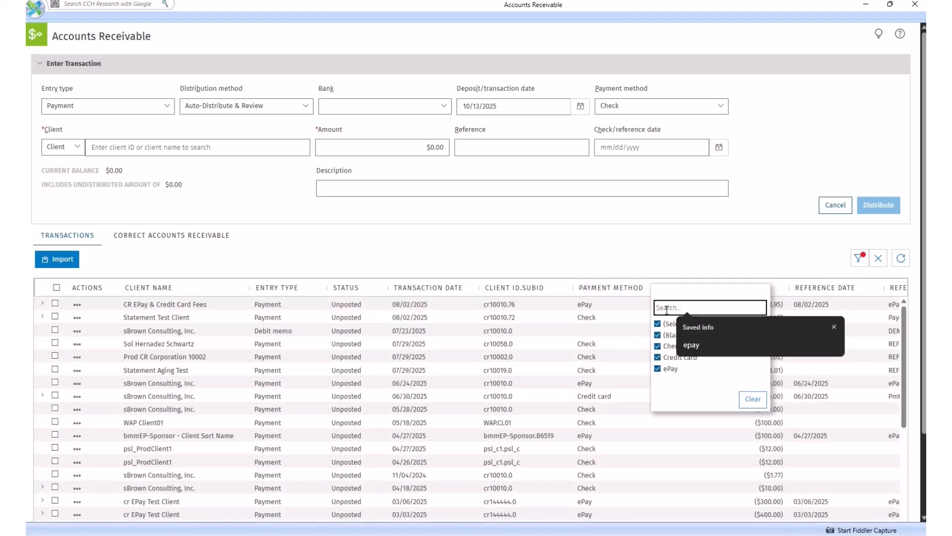
type("epay")
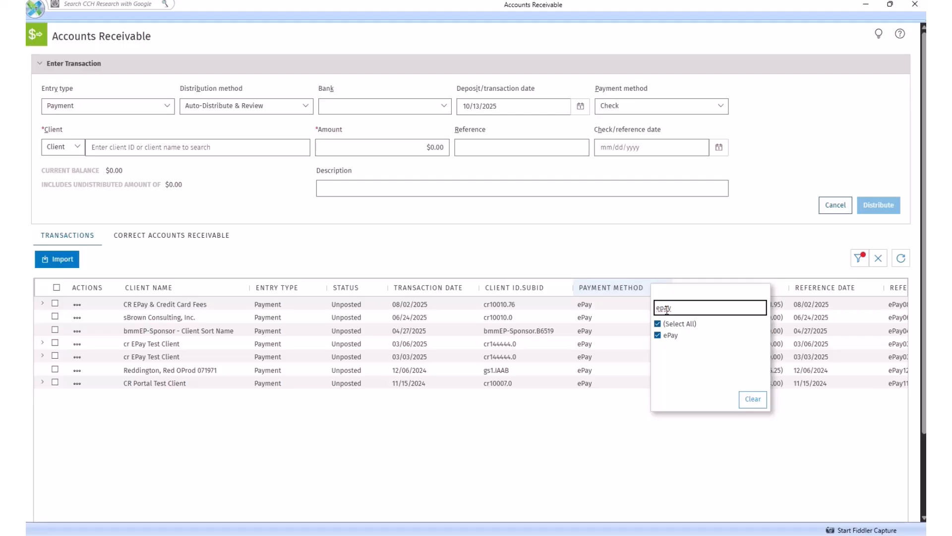
left_click(668, 246)
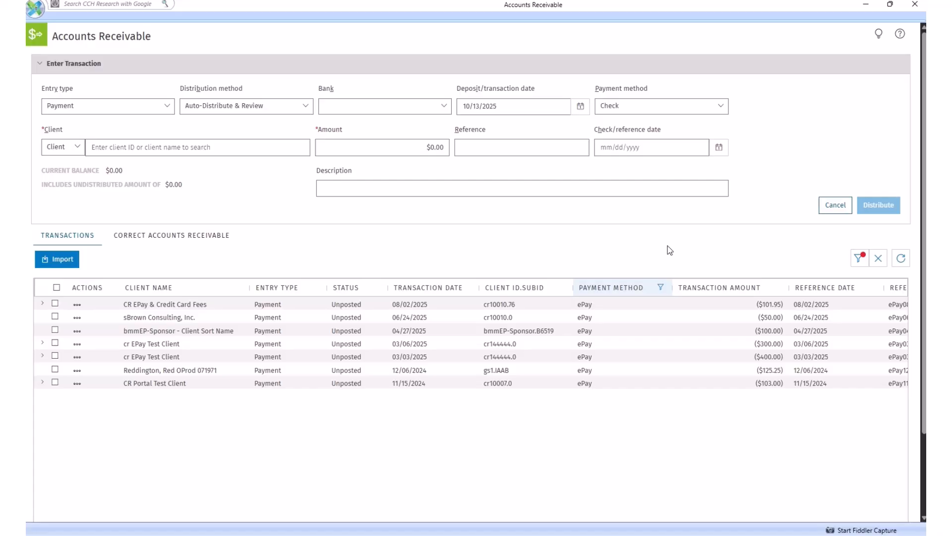
Clear the "epay" filter from the payment method column.
left_click(666, 291)
left_click(752, 400)
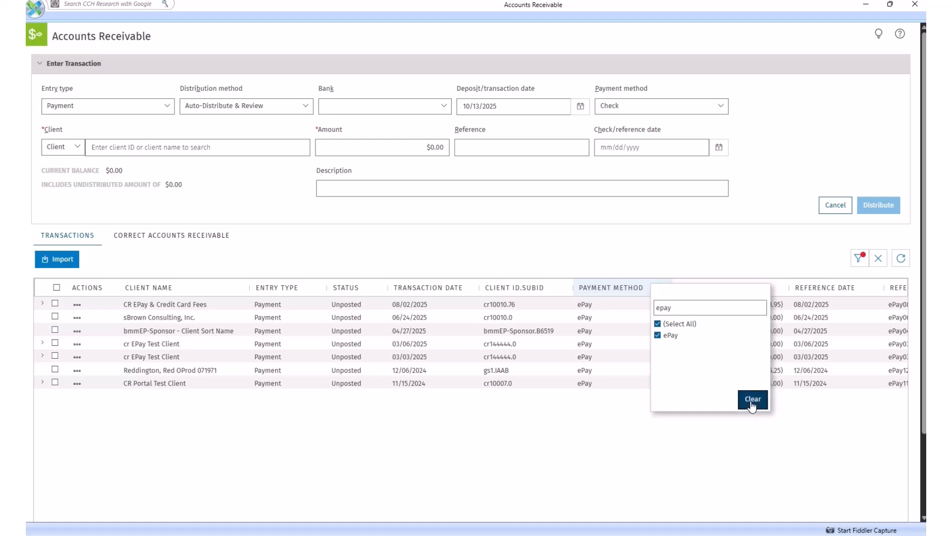
left_click(650, 241)
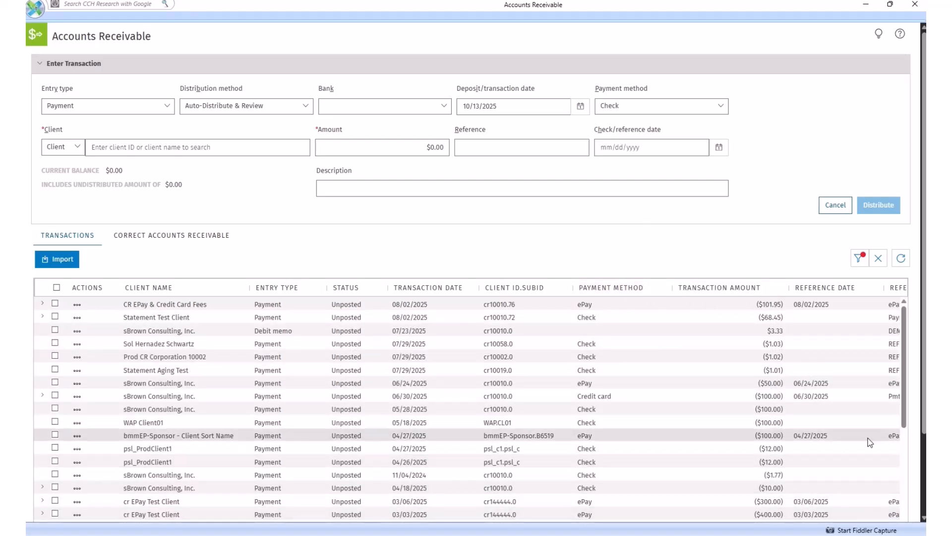
Filter the Bank/Reason column to entries containing "db" and check the other available match conditions.
left_click_drag(906, 424, 910, 514)
scroll(910, 514, "down", 3)
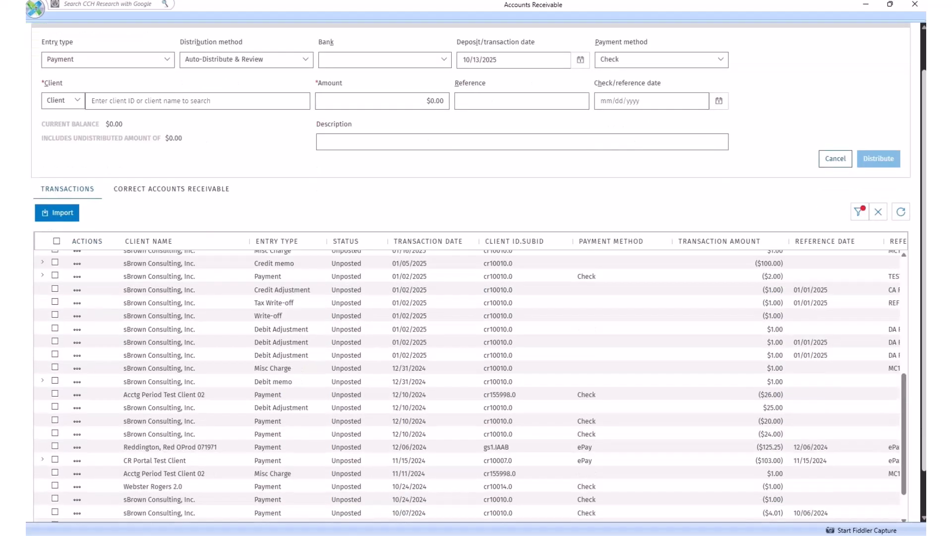
left_click_drag(623, 502, 766, 513)
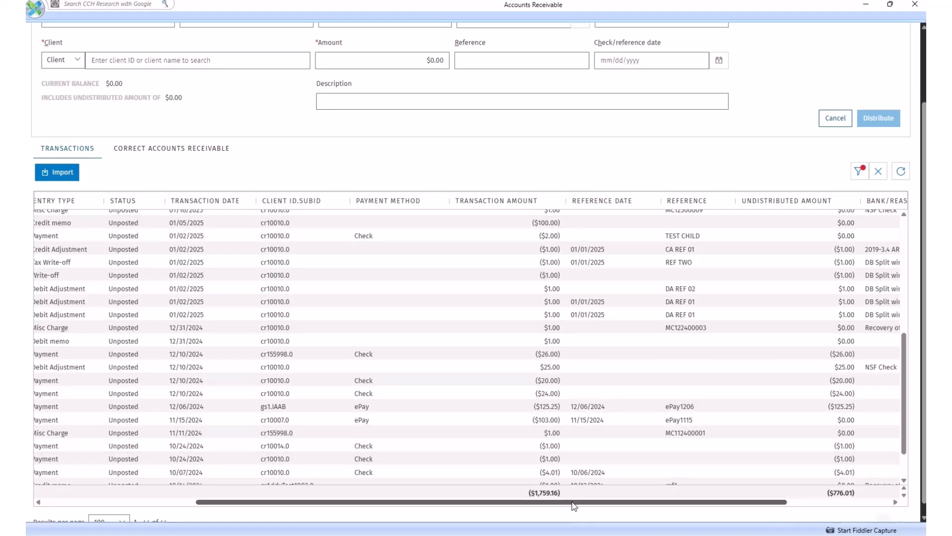
left_click_drag(571, 502, 709, 506)
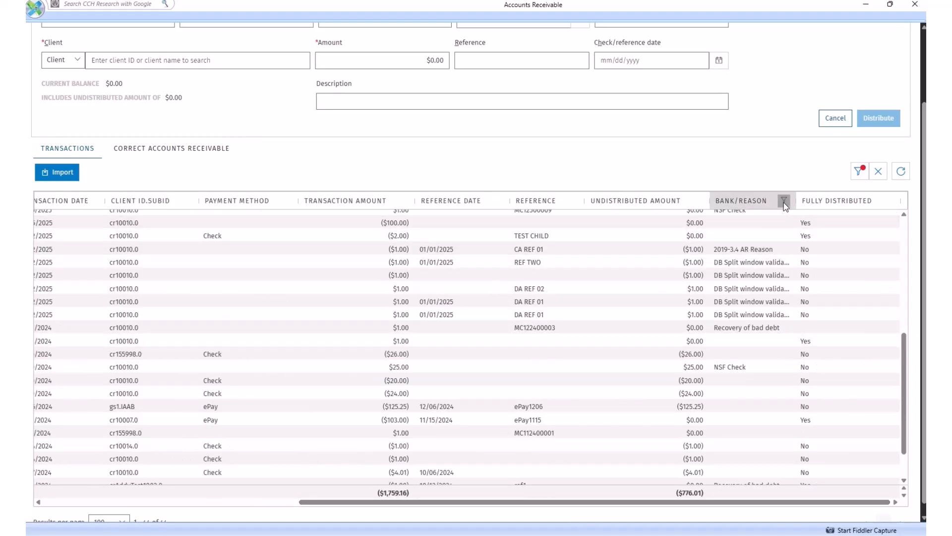
left_click(784, 203)
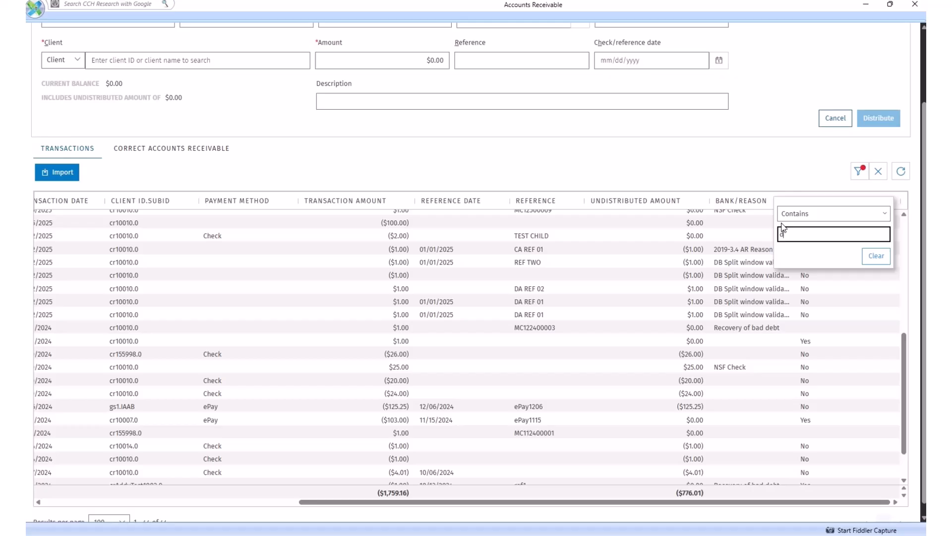
type("db")
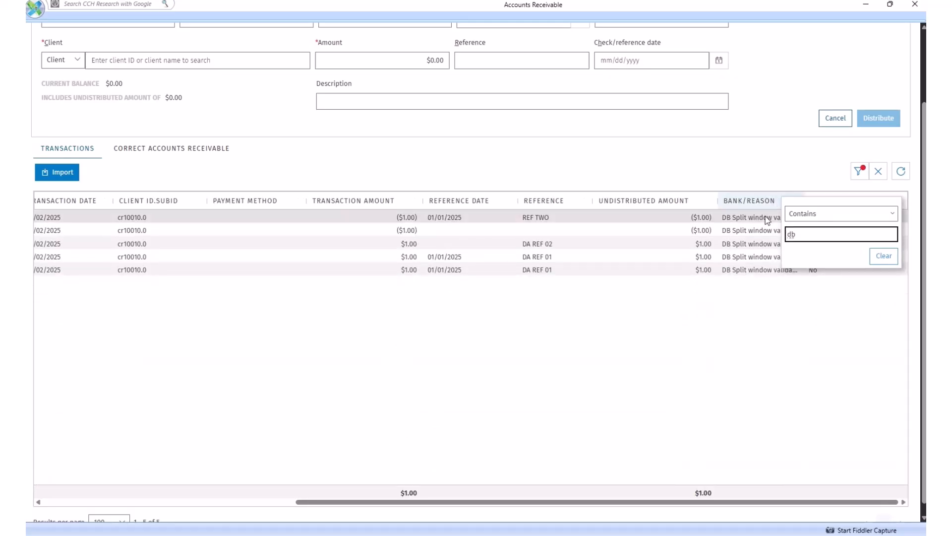
left_click(893, 215)
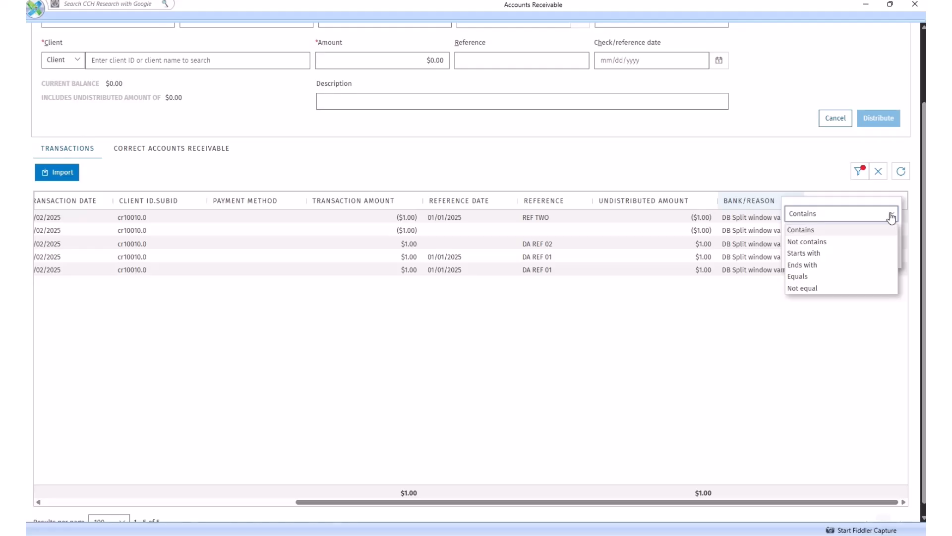
left_click(802, 174)
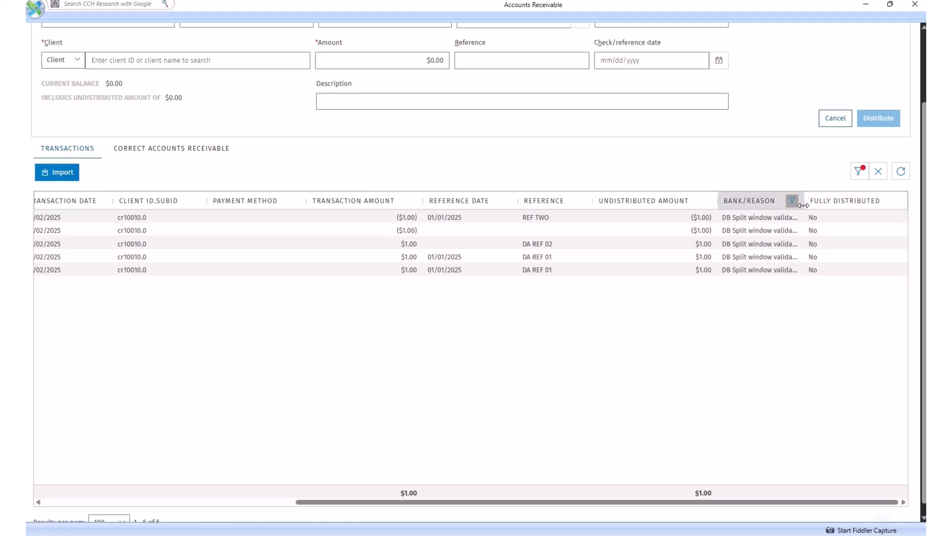
Clear the "db" filter from the Bank/Reason column.
left_click(793, 201)
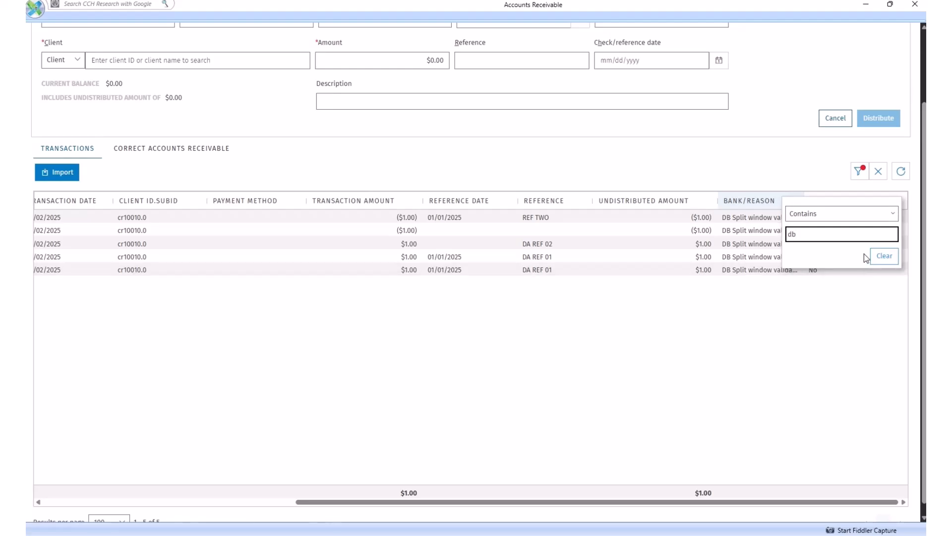
left_click(884, 255)
left_click(773, 160)
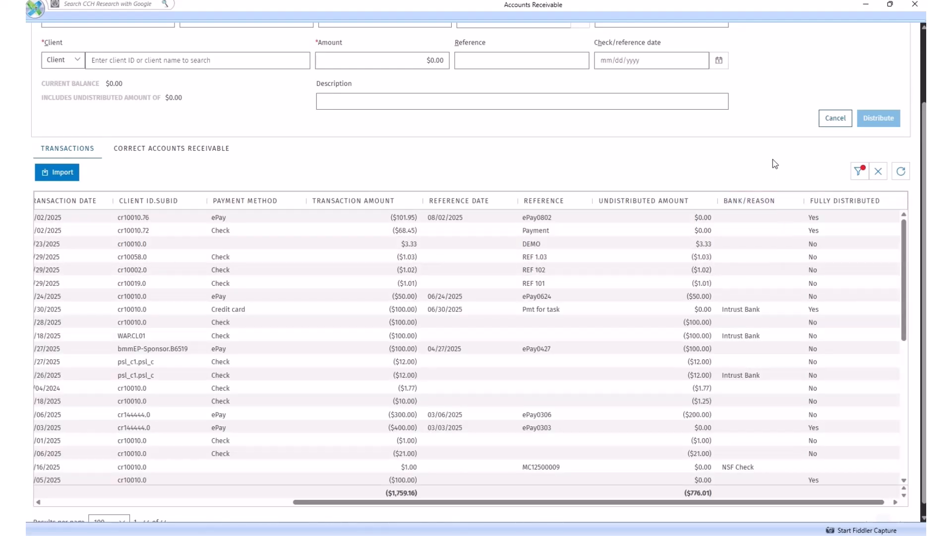
Set the new transaction's entry type to Credit memo, distribution method to Manual and reason to Recovery of bad debt.
left_click_drag(453, 505, 202, 504)
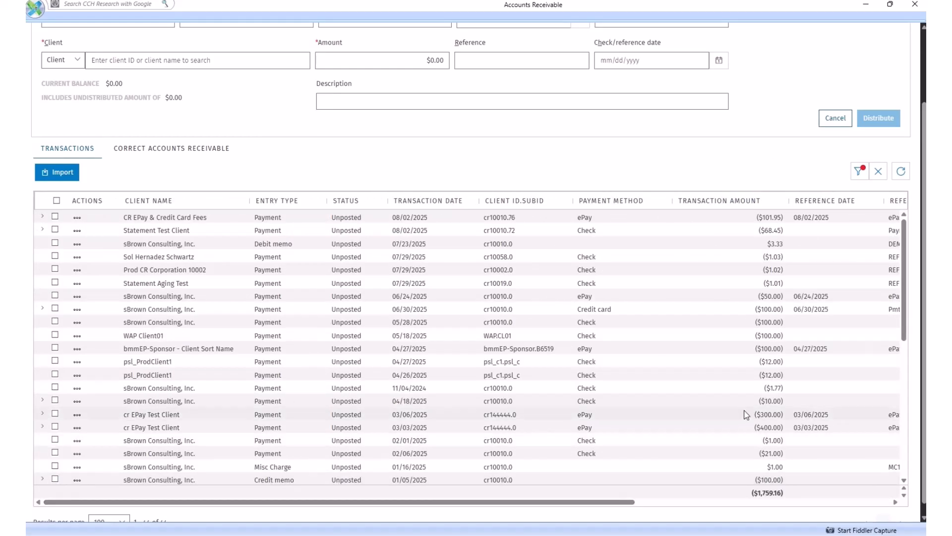
scroll(915, 504, "down", 2)
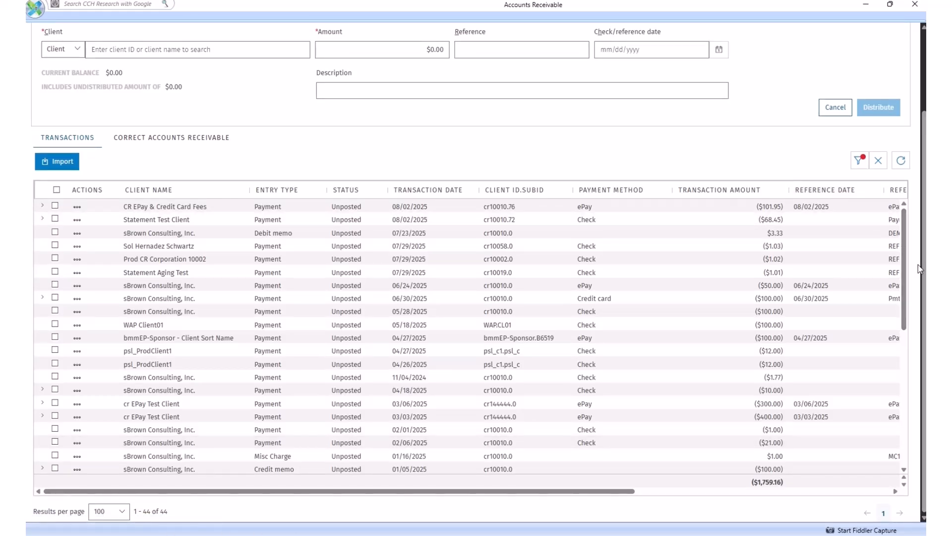
scroll(923, 274, "up", 5)
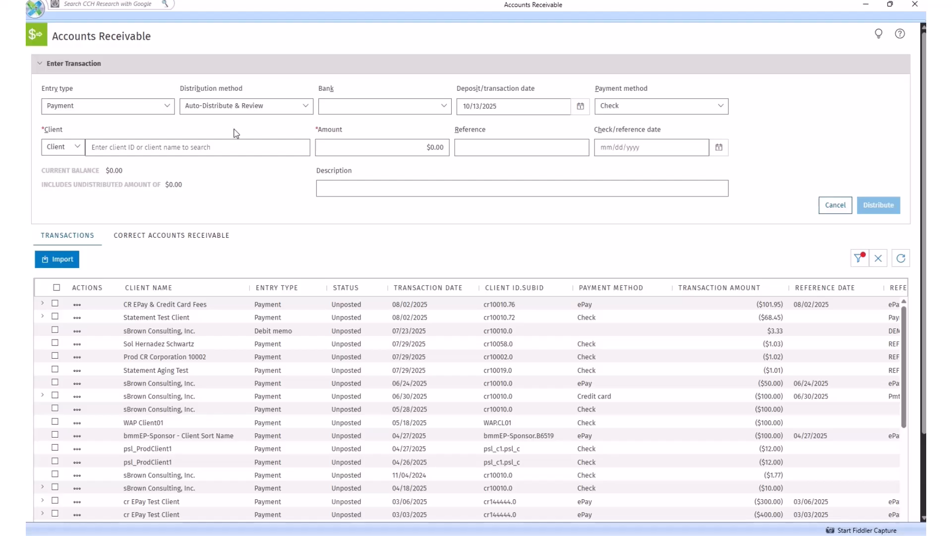
left_click(171, 110)
left_click(133, 143)
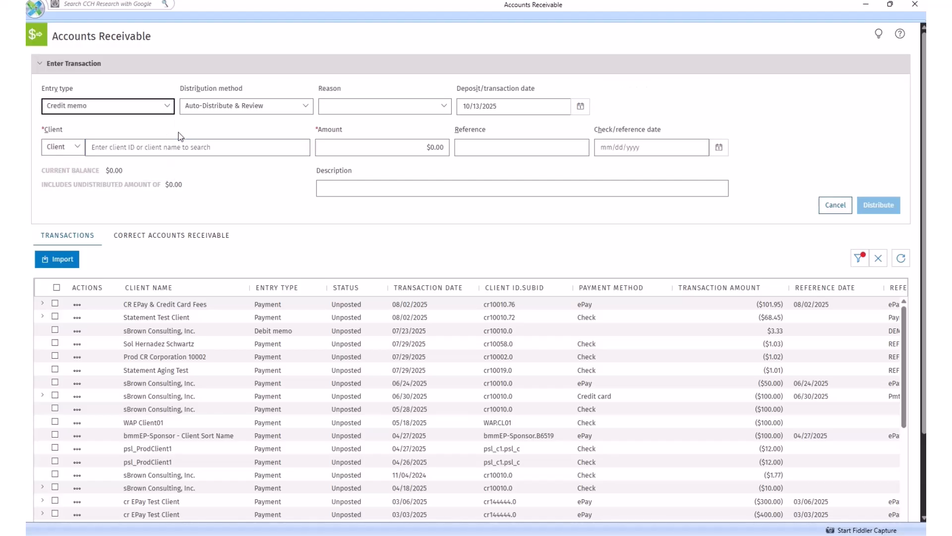
left_click(307, 110)
left_click(242, 159)
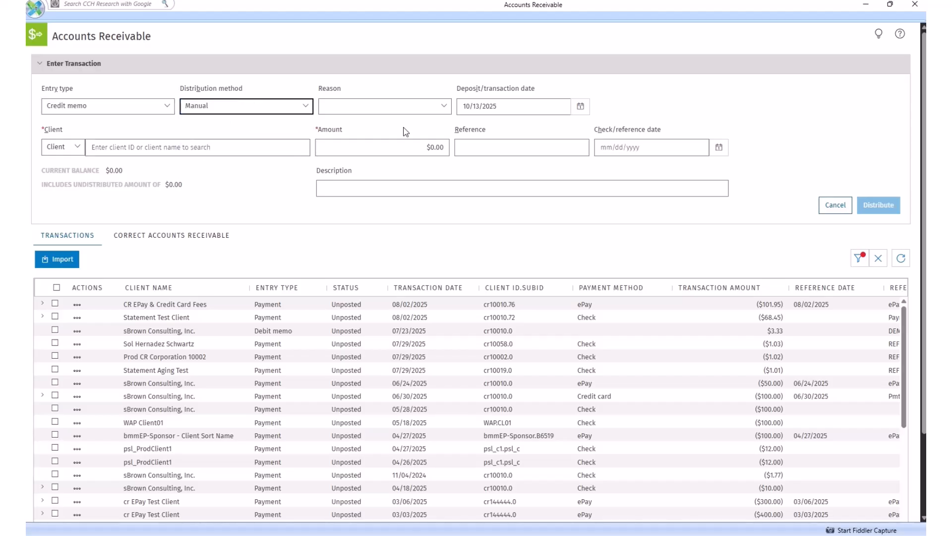
left_click(448, 114)
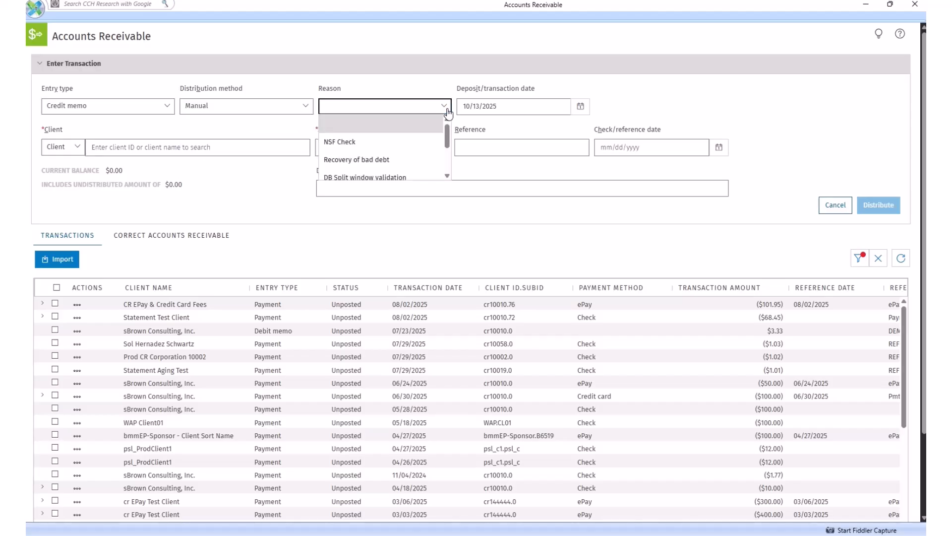
left_click(395, 161)
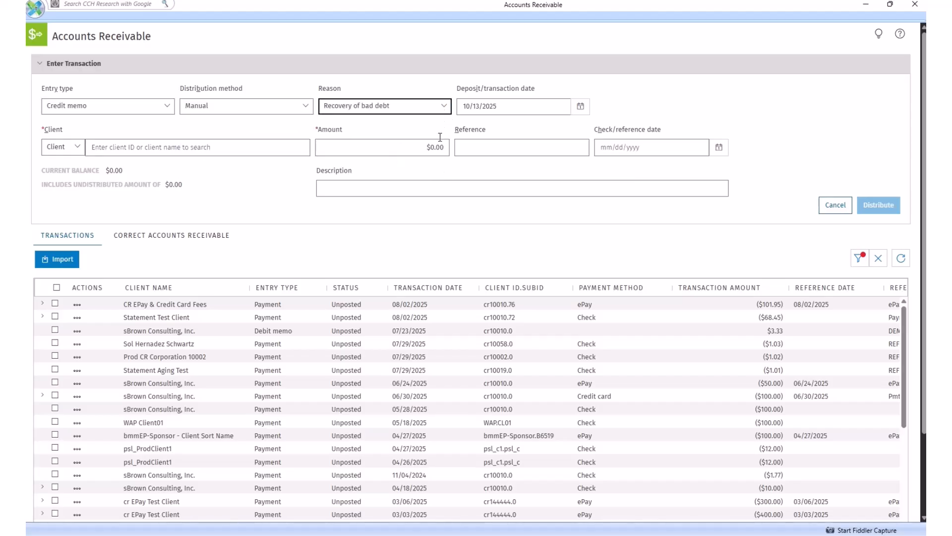
Set the credit memo's transaction date to 10/01/2025 and choose the first sBrown Consulting, Inc. match as the client.
left_click(580, 116)
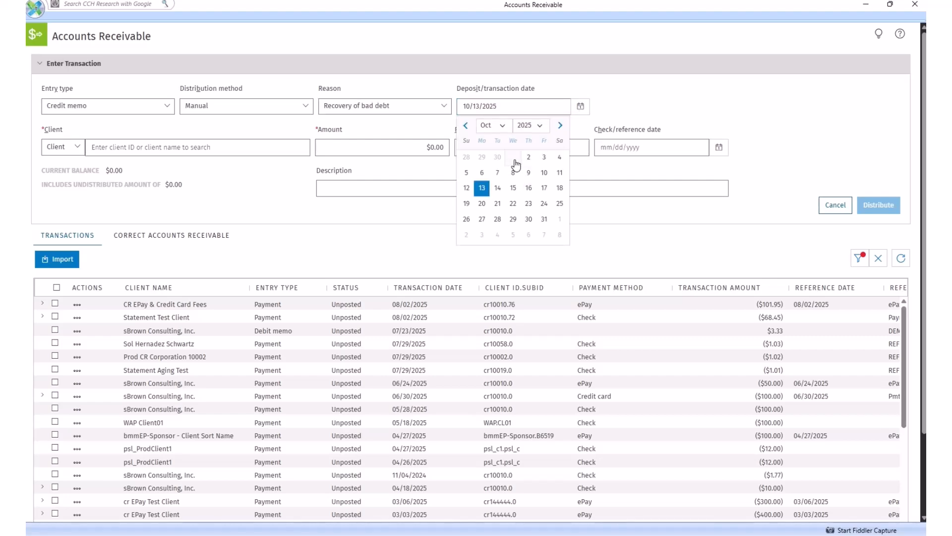
left_click(514, 158)
left_click(77, 148)
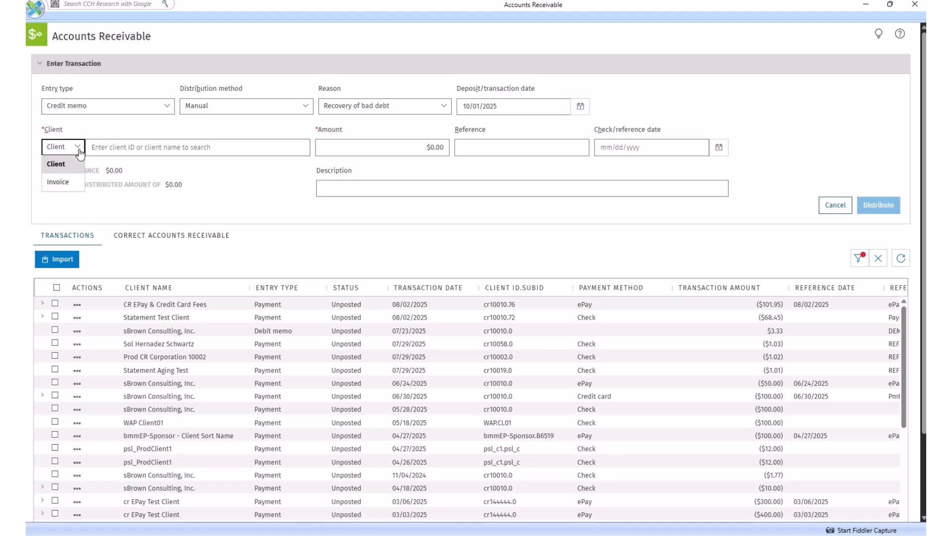
left_click(126, 145)
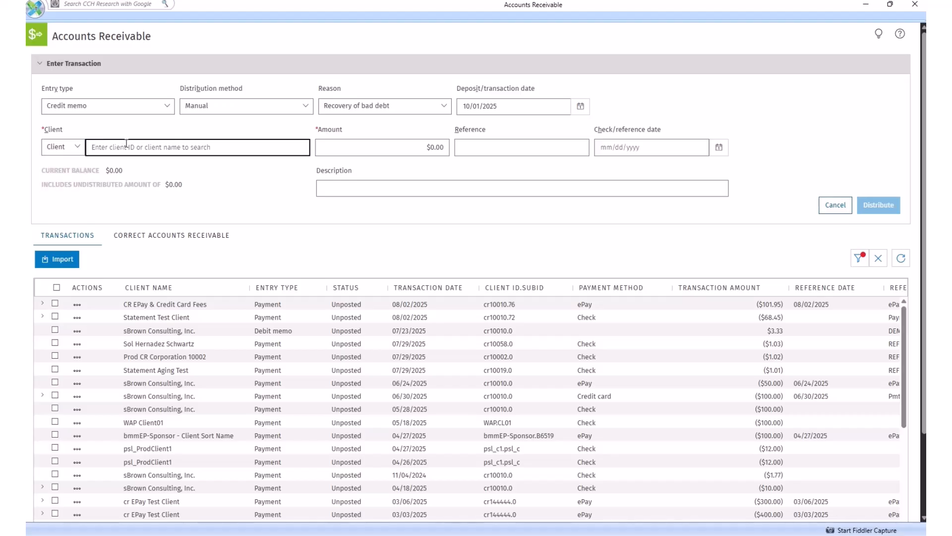
type("sbro")
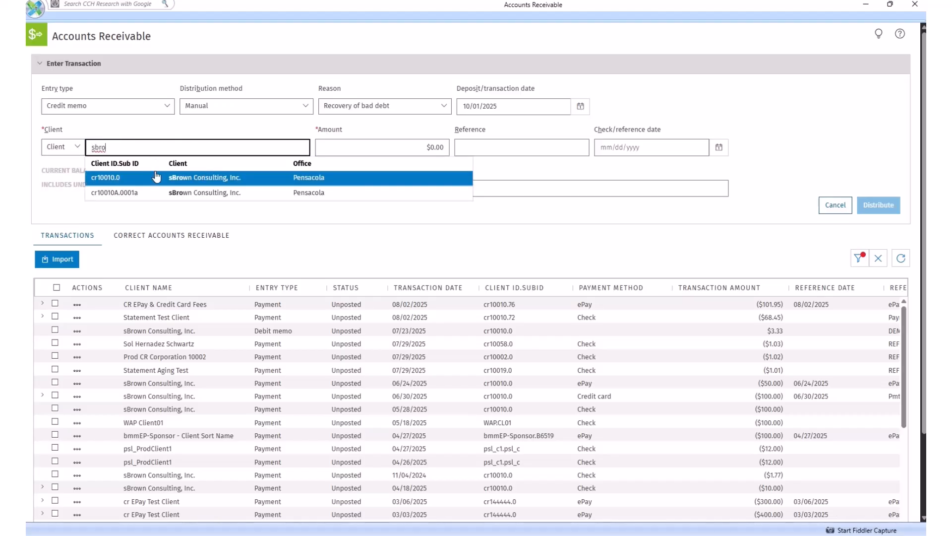
left_click(155, 174)
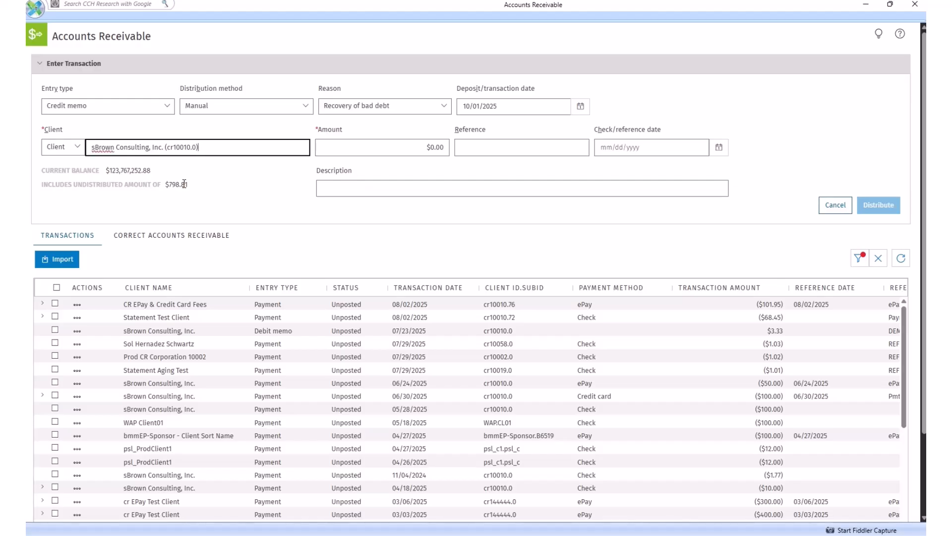
Enter an amount of $100.00 and the reference "Bad Deb" for the credit memo.
left_click(370, 143)
type("100.00")
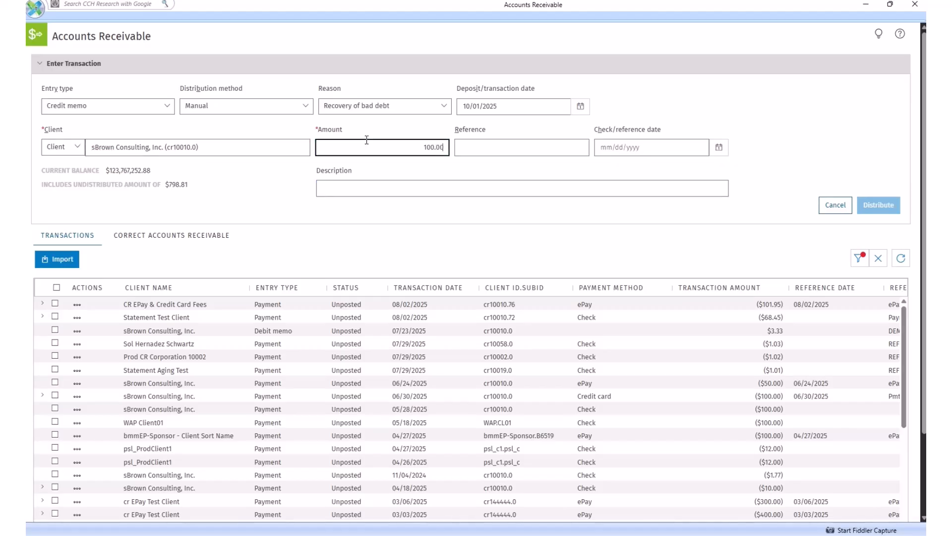
key("Tab")
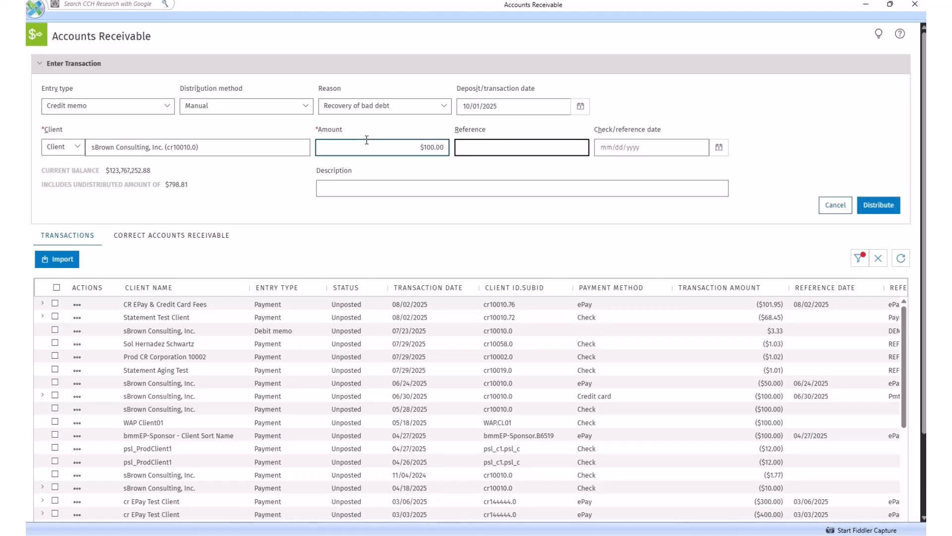
type("Bad Deb")
Set the check/reference date to 10/01/2025 and enter "Description" as the credit memo's description.
left_click(716, 152)
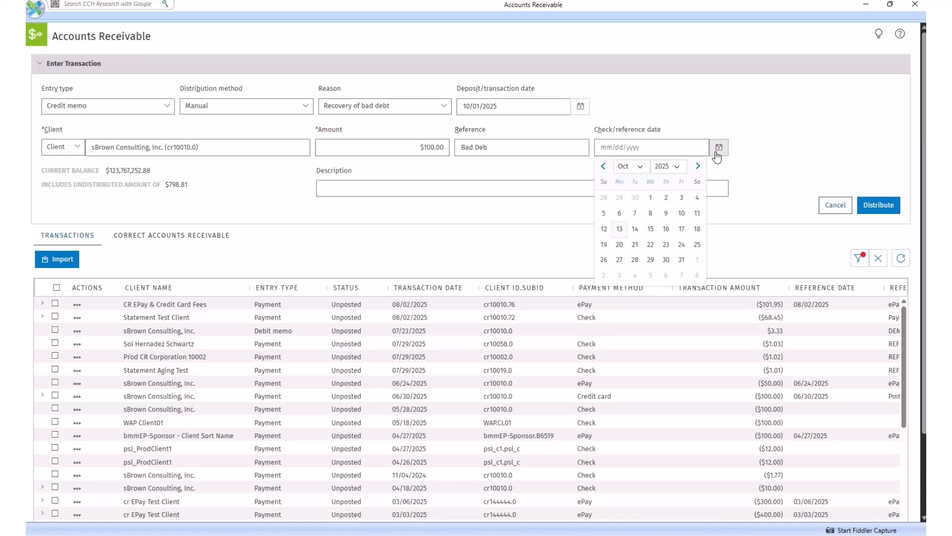
left_click(650, 197)
left_click(568, 189)
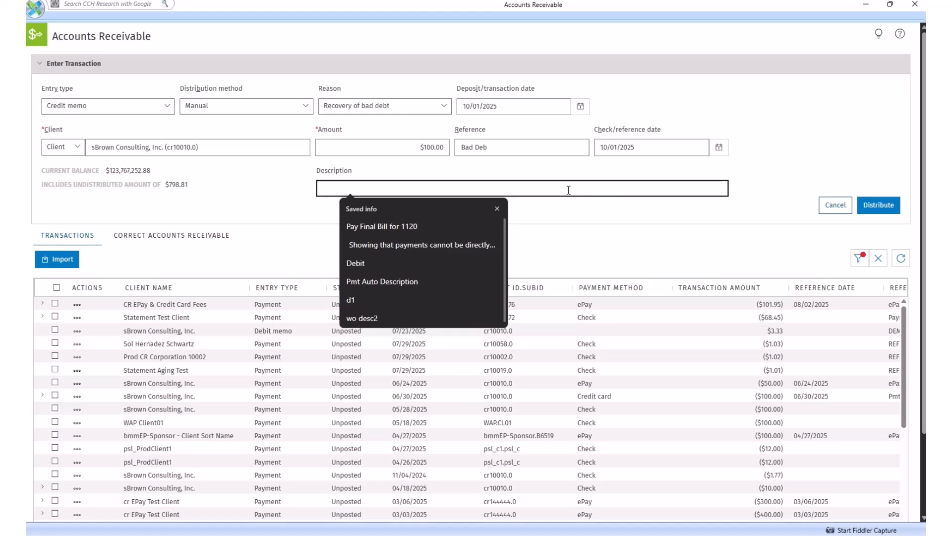
type("Description")
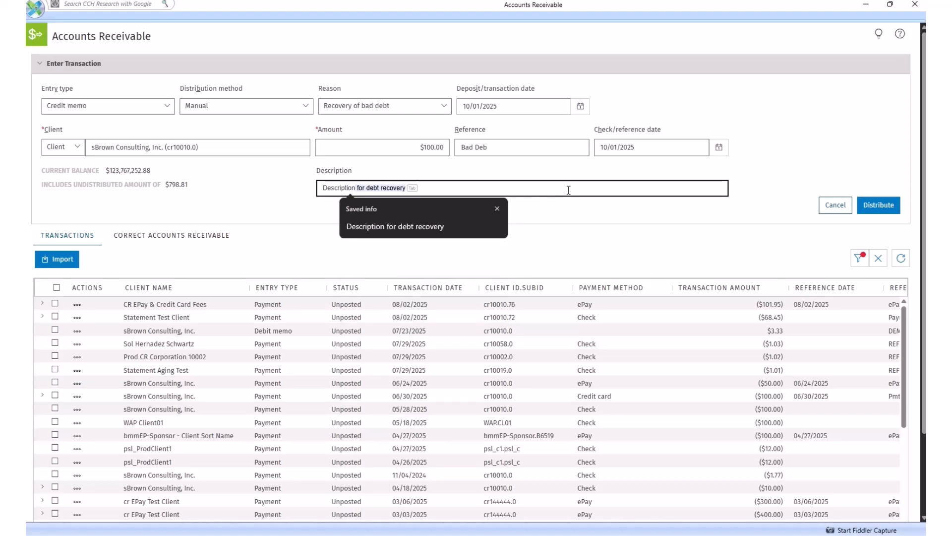
left_click(729, 238)
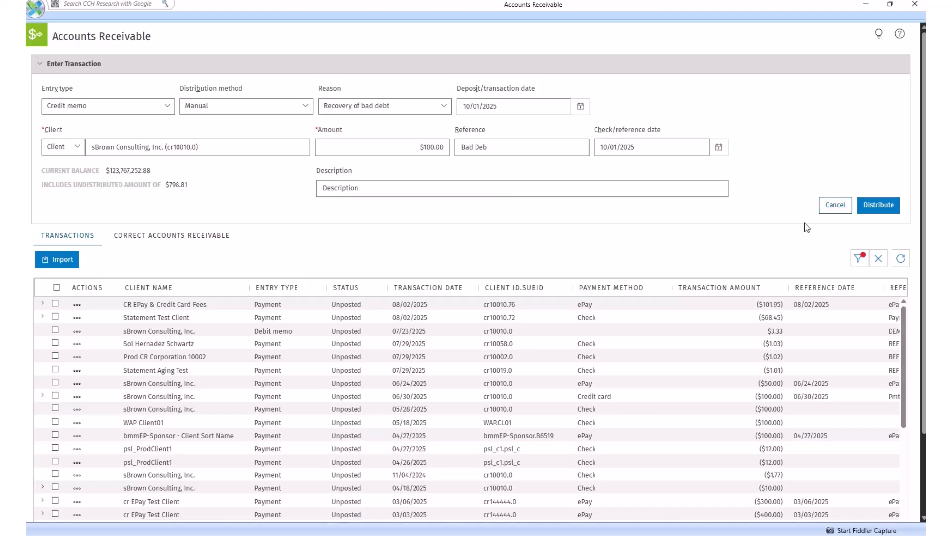
Distribute $80.00 of the credit memo to invoice CR21 and save the transaction with the rest undistributed.
left_click(873, 213)
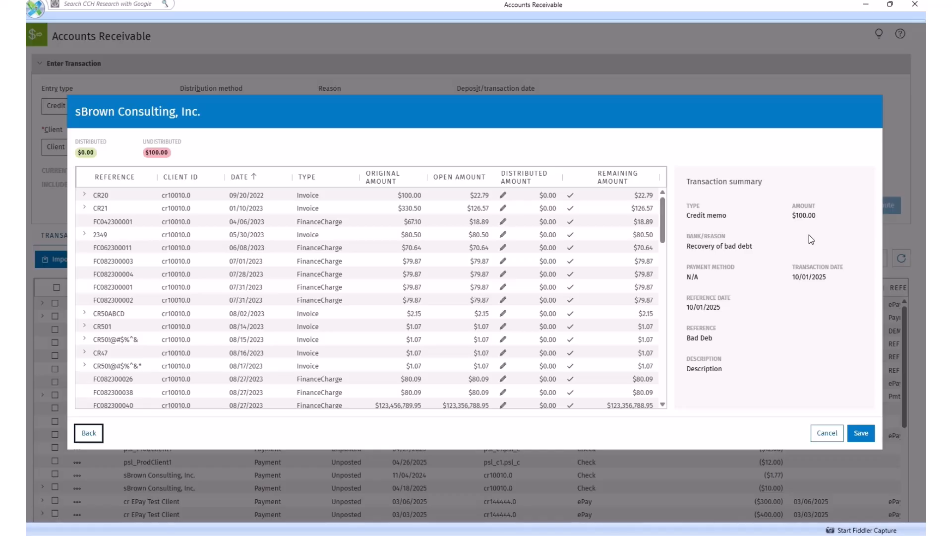
left_click(570, 209)
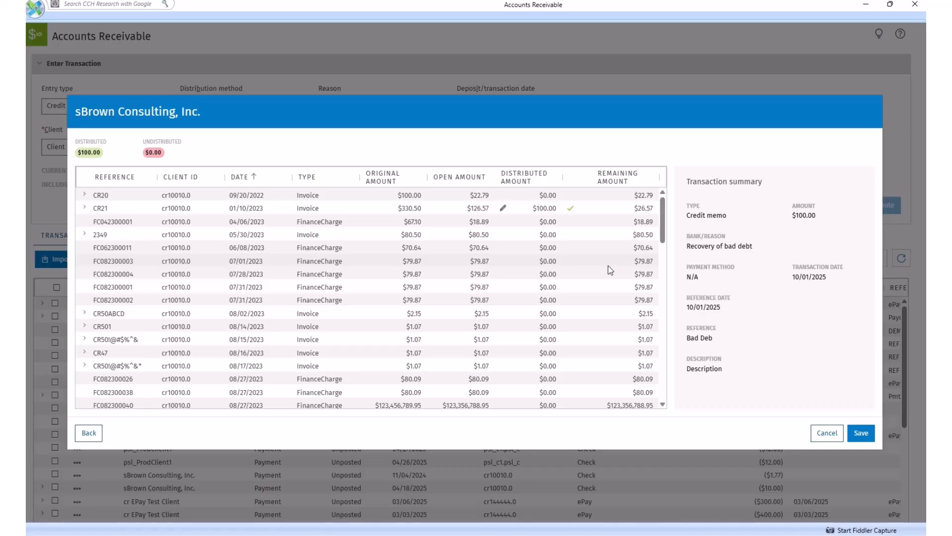
left_click(503, 208)
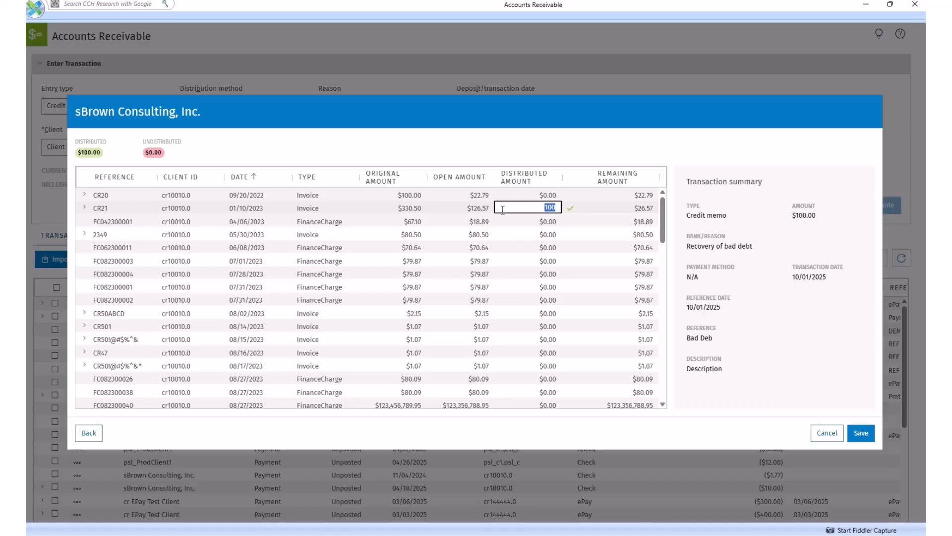
type("80")
key("Tab")
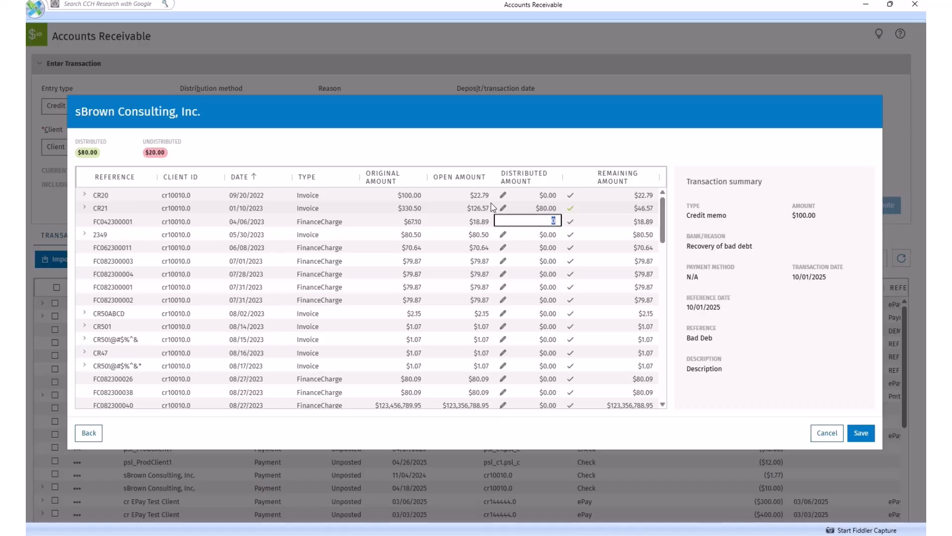
left_click(808, 170)
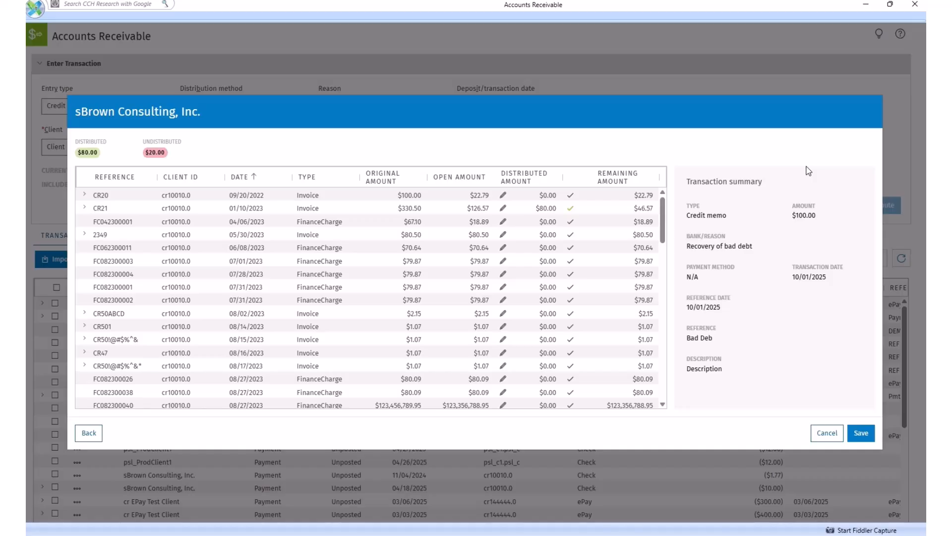
left_click(862, 440)
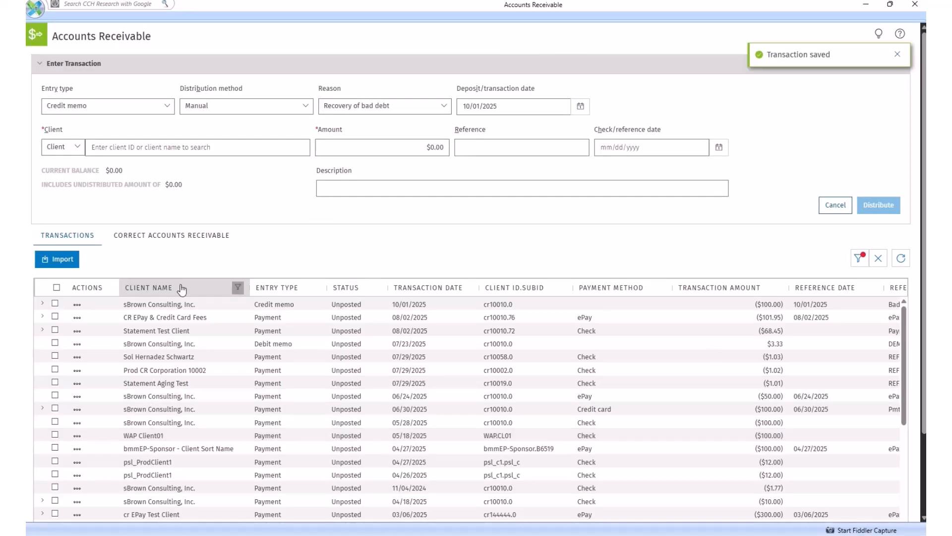
Filter the transactions to client names containing "sbrow" and sort them by transaction date, newest first.
left_click(237, 288)
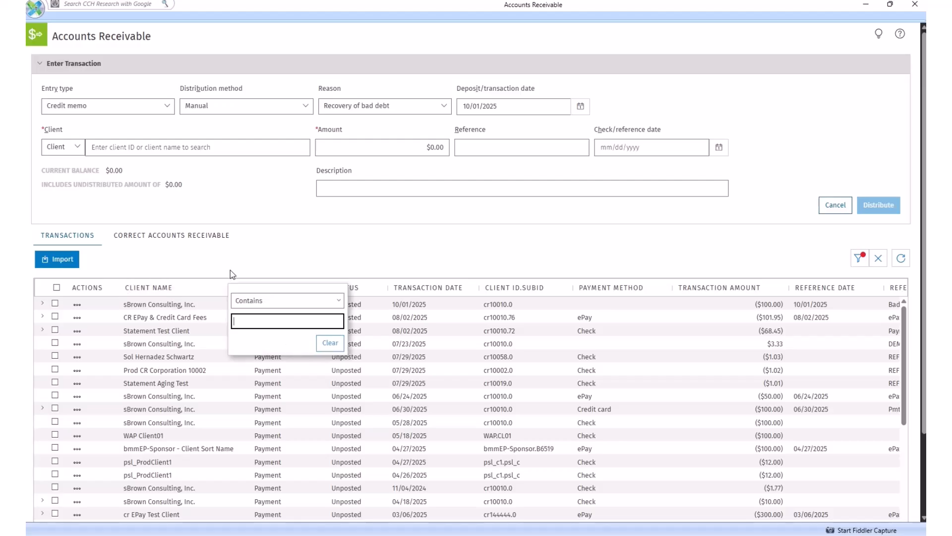
type("srown")
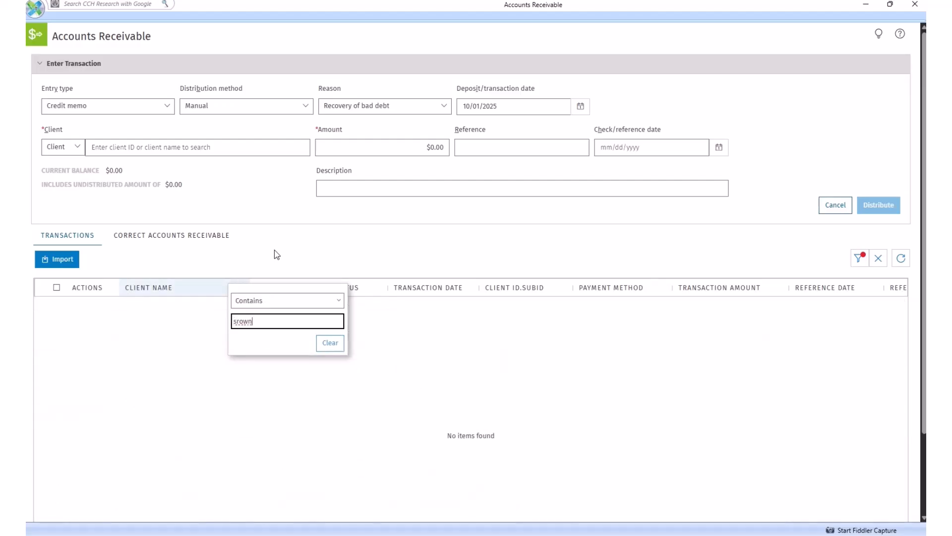
key("BackSpace")
key("BackSpace")
key("BackSpace")
key("BackSpace")
key("BackSpace")
type("sbrow")
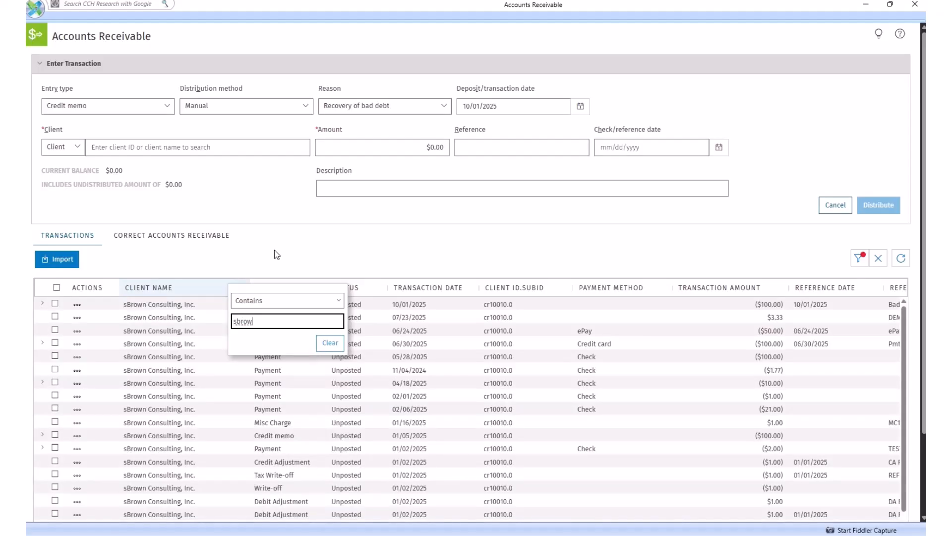
left_click(305, 254)
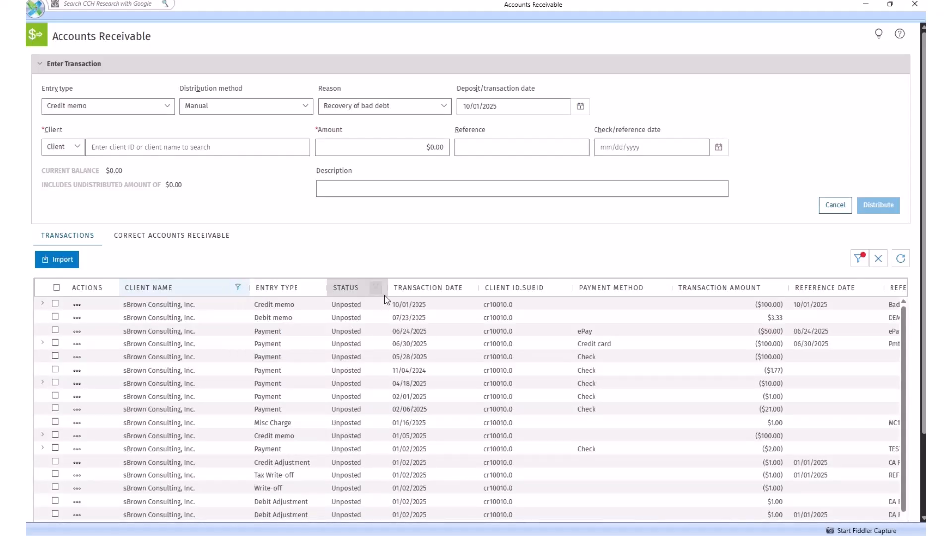
left_click(441, 294)
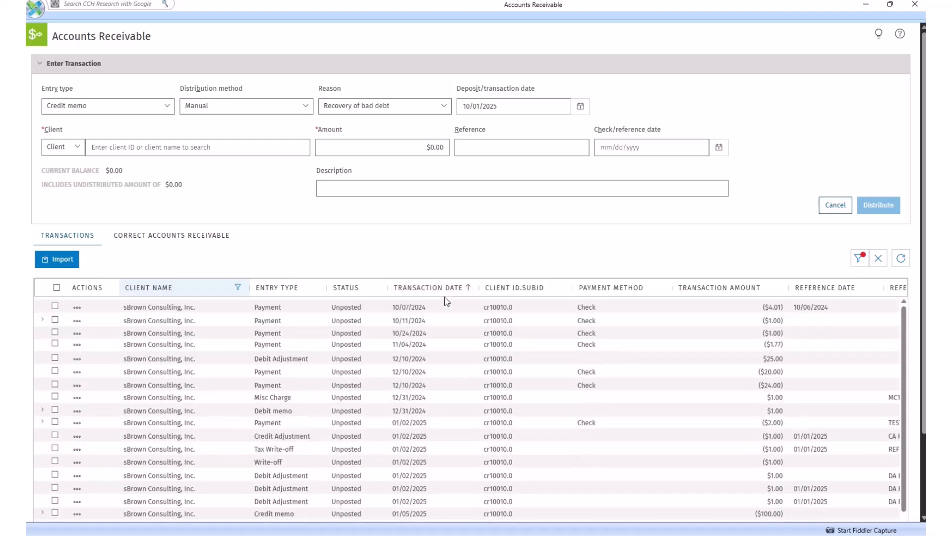
left_click(446, 294)
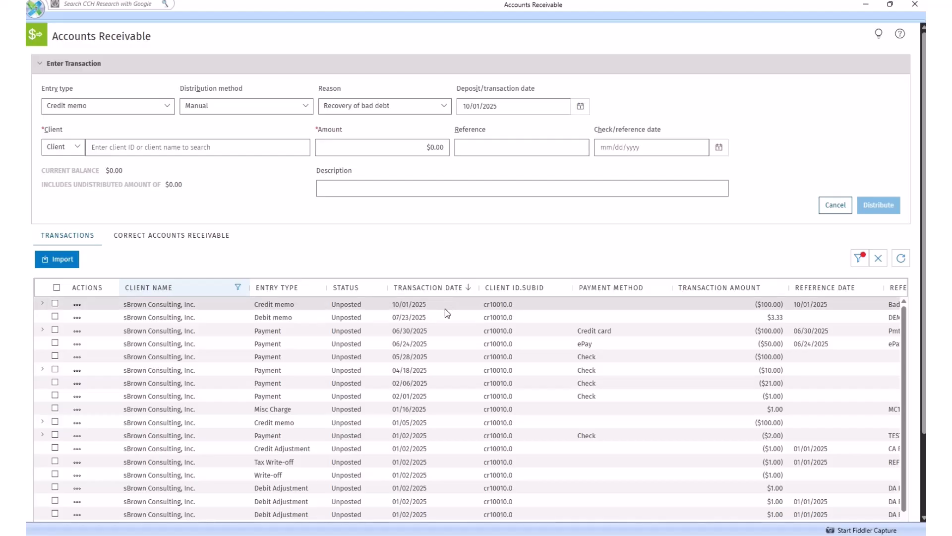
Review the 10/01/2025 credit memo's invoice distribution and the bulk actions offered when it is selected.
left_click(43, 304)
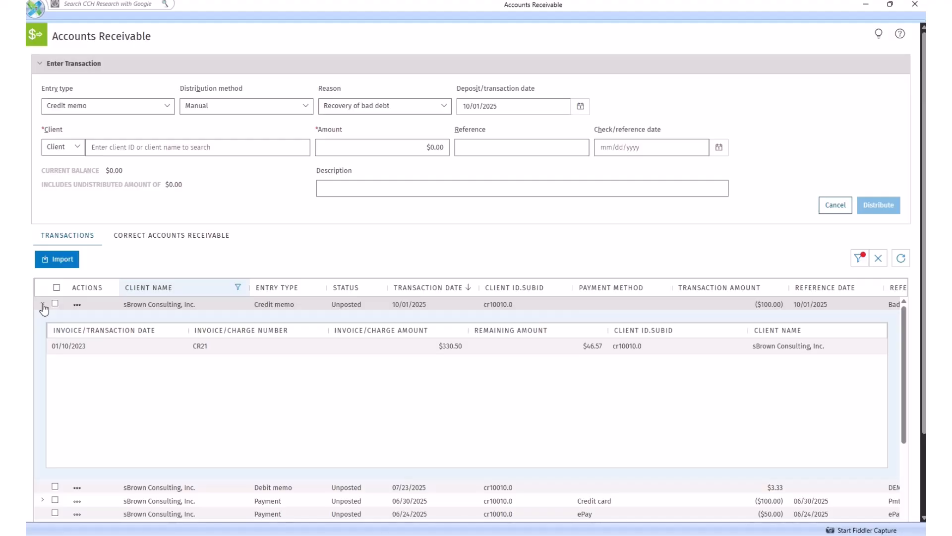
left_click(43, 305)
left_click(44, 307)
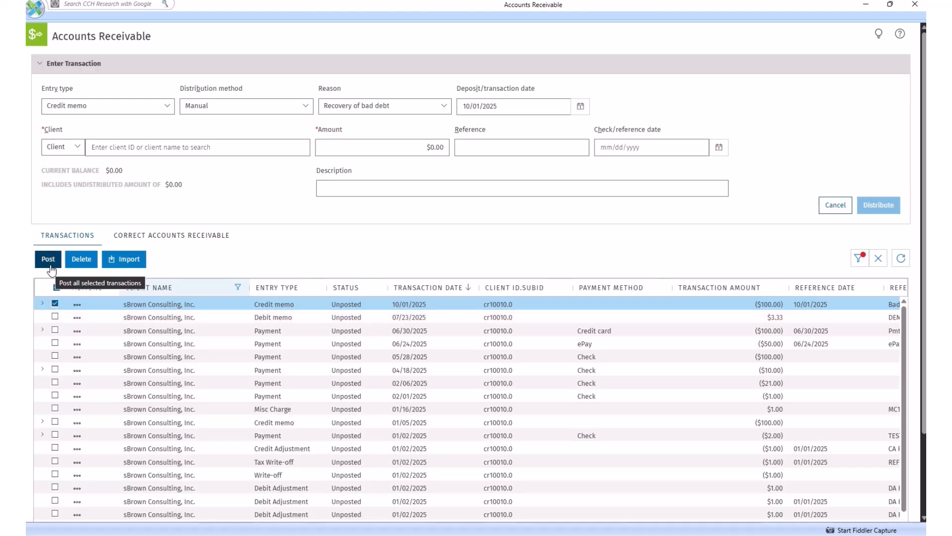
left_click(55, 304)
Edit the 10/01/2025 credit memo and change its reason to NSF Check.
left_click(76, 306)
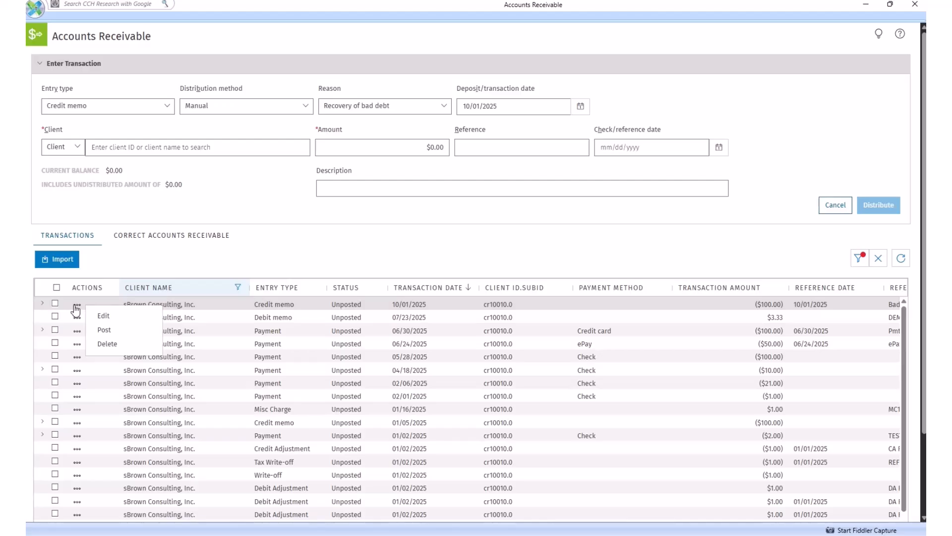
left_click(109, 315)
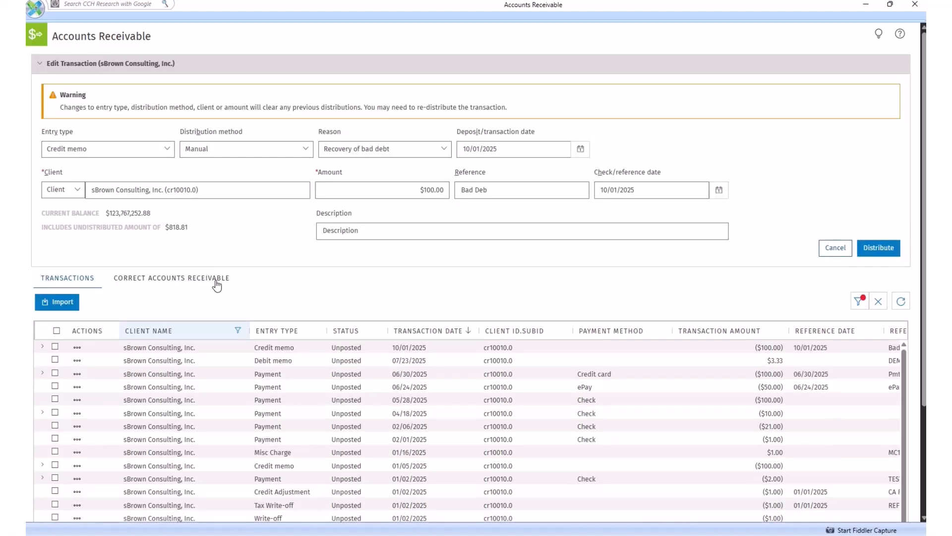
left_click(445, 155)
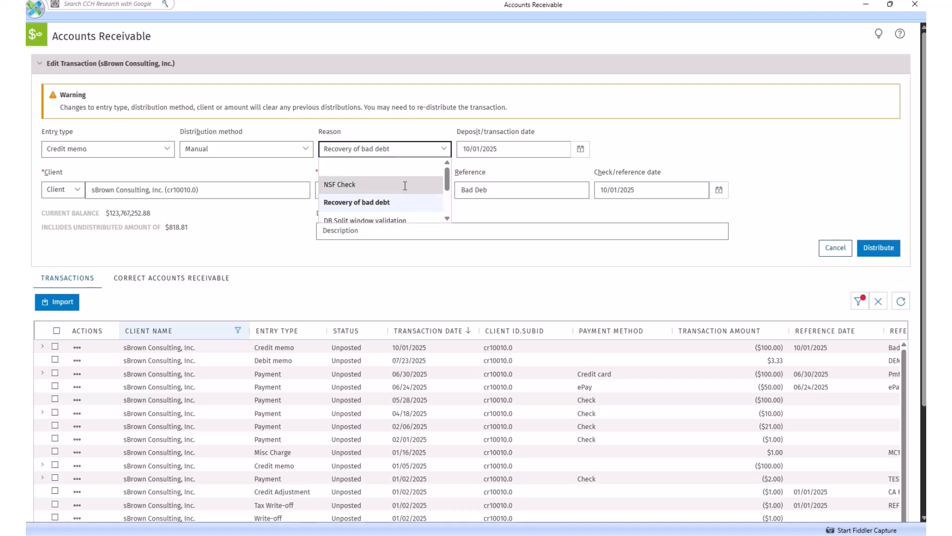
left_click(403, 187)
Remove the distribution to invoice CR21, apply $80.50 to invoice 2349 and $19.50 to finance charge FC062300011, and save the credit memo.
left_click(878, 248)
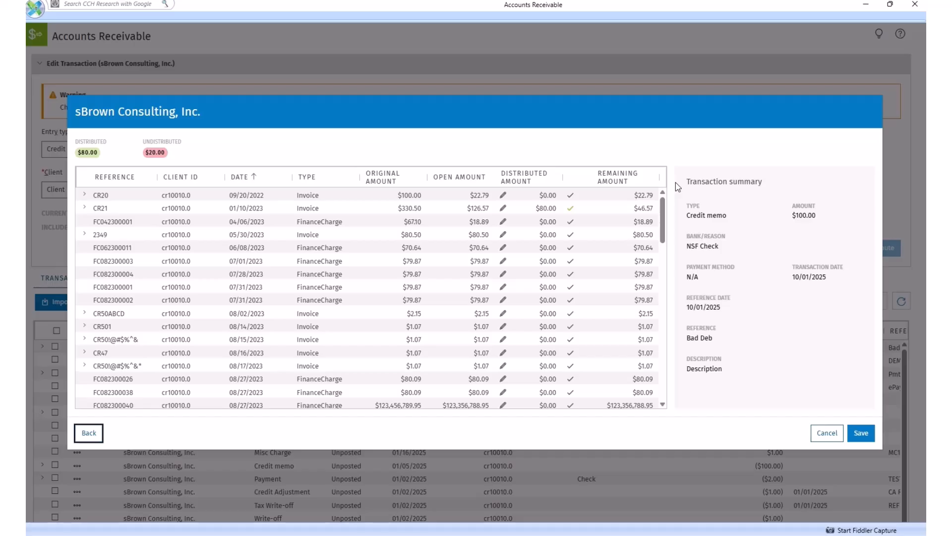
left_click(572, 207)
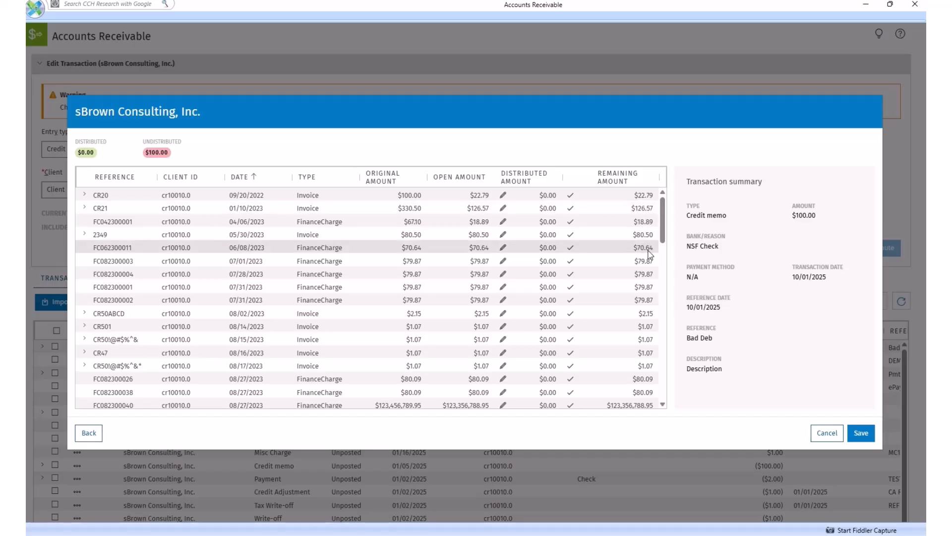
left_click(570, 235)
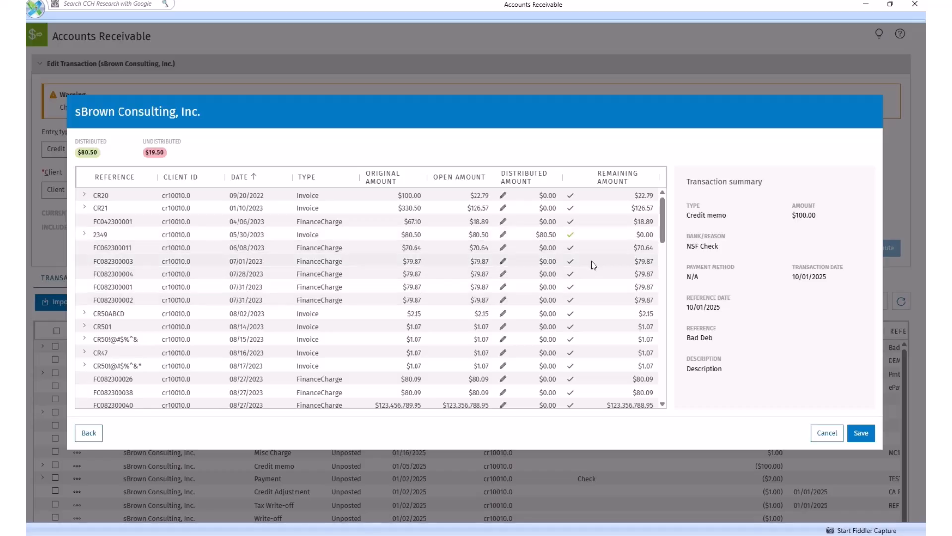
left_click(570, 247)
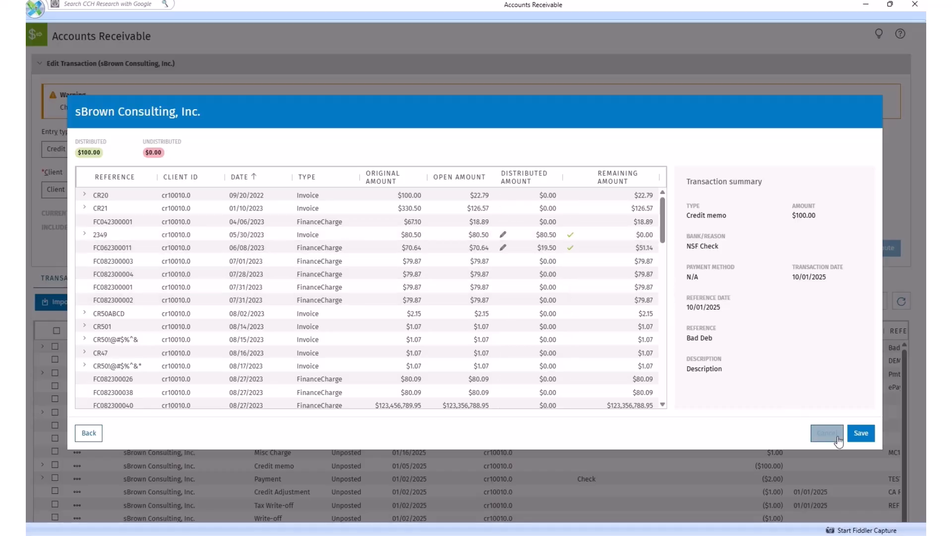
left_click(861, 433)
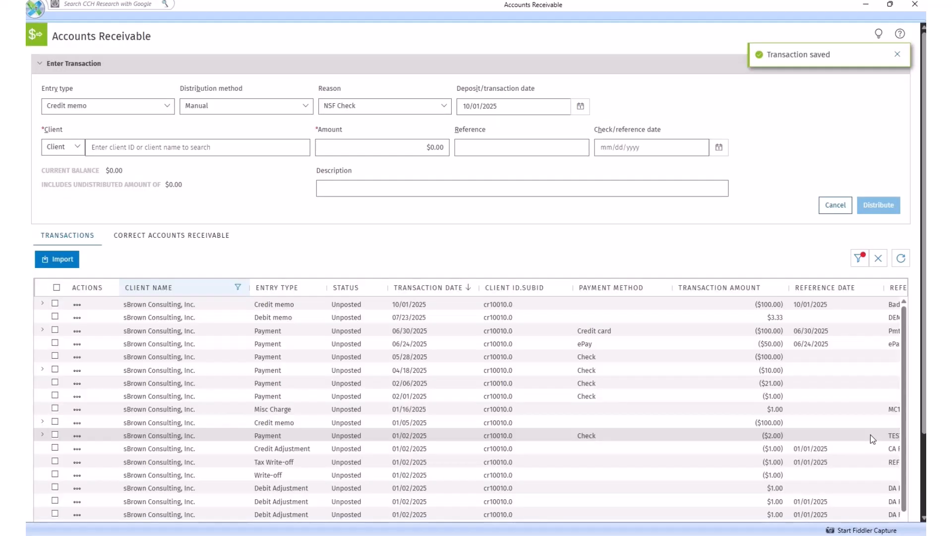
Check the revised distribution of the 10/01/2025 credit memo and post the transaction.
left_click(42, 304)
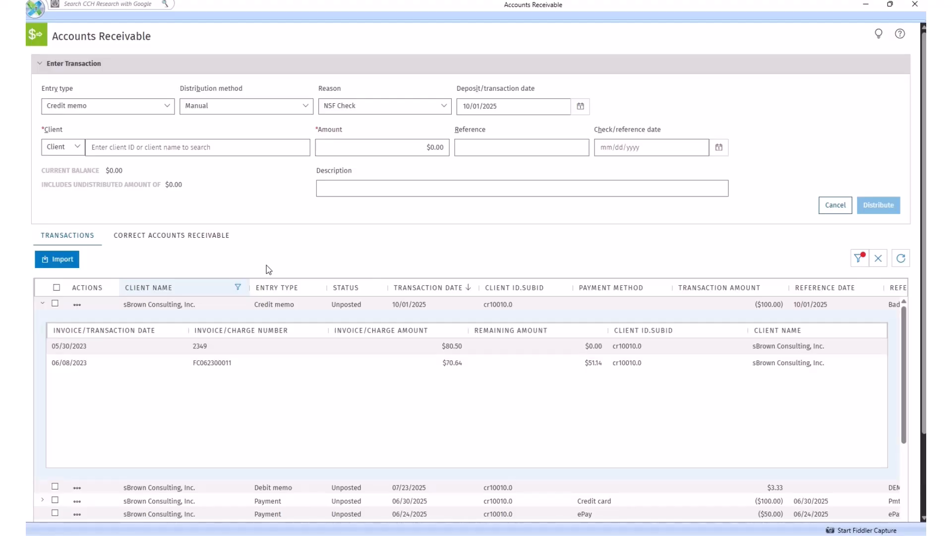
left_click(76, 305)
left_click(89, 332)
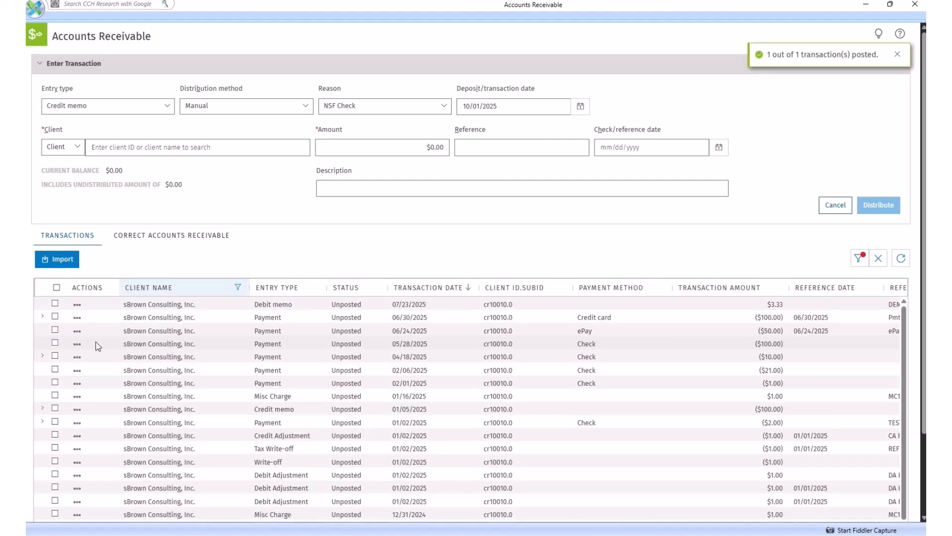
Select the 06/24/2025 and 06/30/2025 payments and the 07/23/2025 debit memo, and post all three together.
left_click(55, 330)
left_click(56, 317)
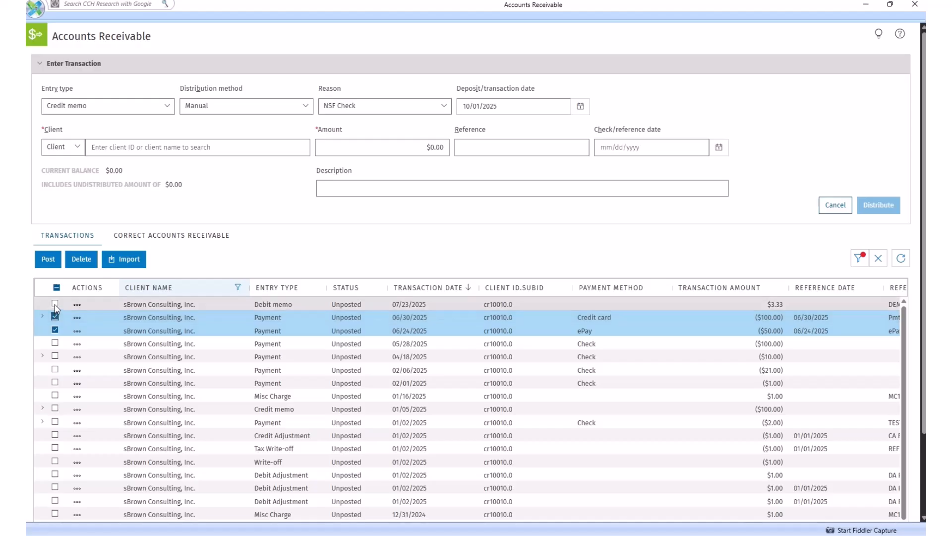
left_click(56, 303)
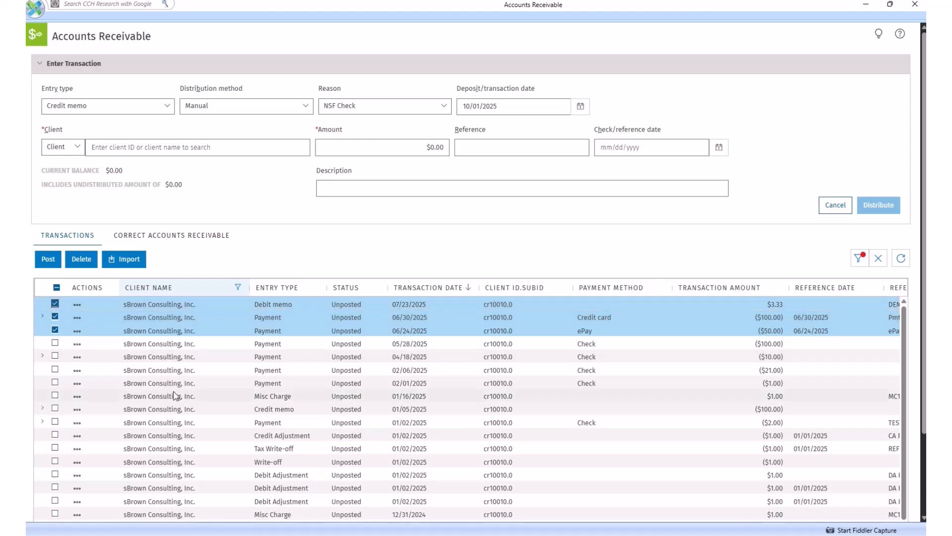
left_click(43, 266)
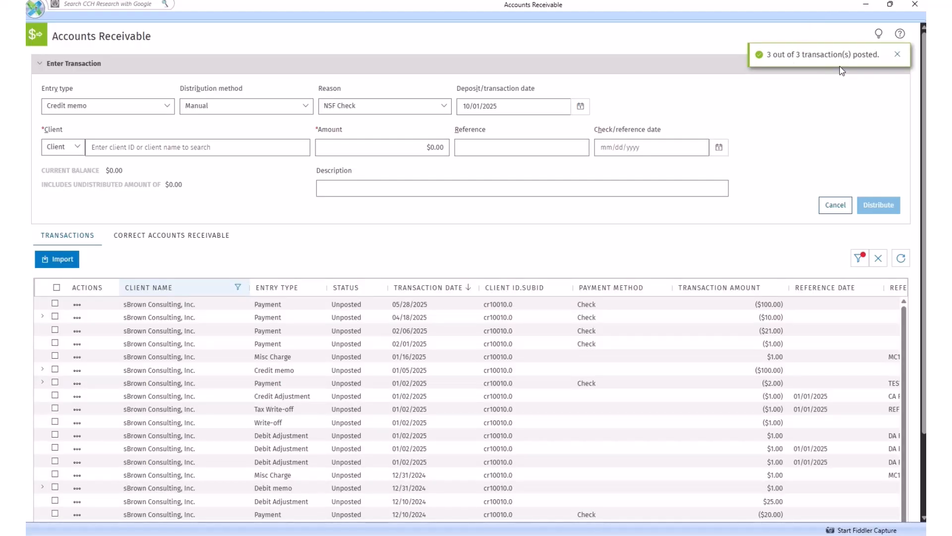
Set up a new transaction entry as a Payment with the Auto-Distribute distribution method.
left_click(40, 69)
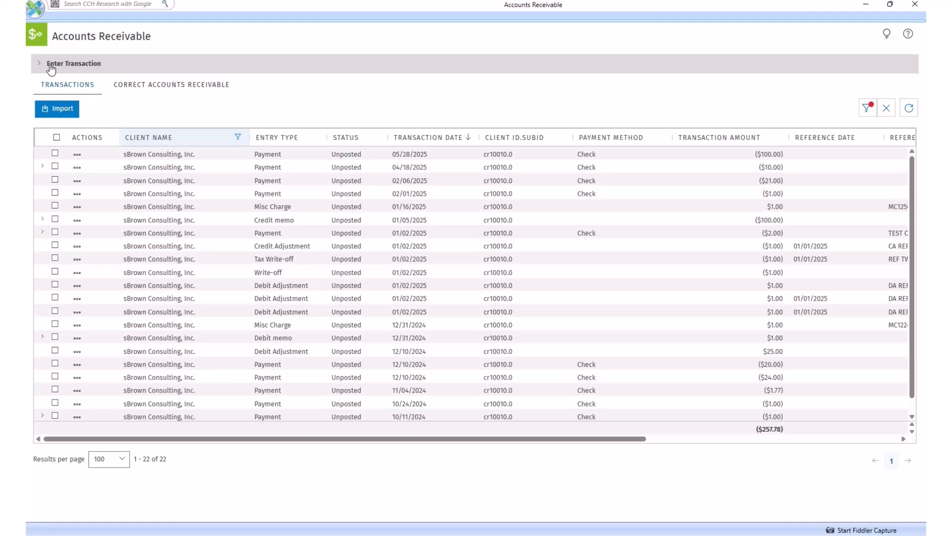
left_click(40, 64)
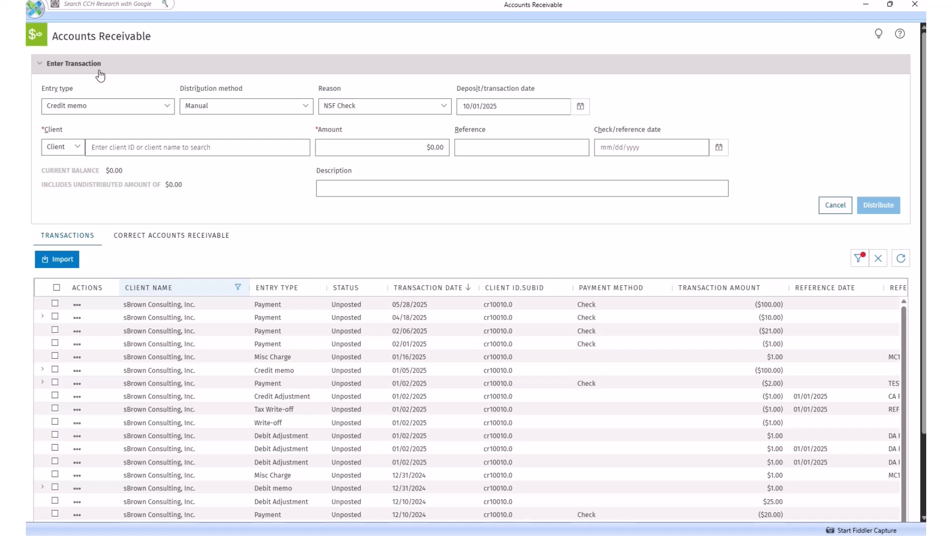
left_click(170, 107)
left_click(159, 123)
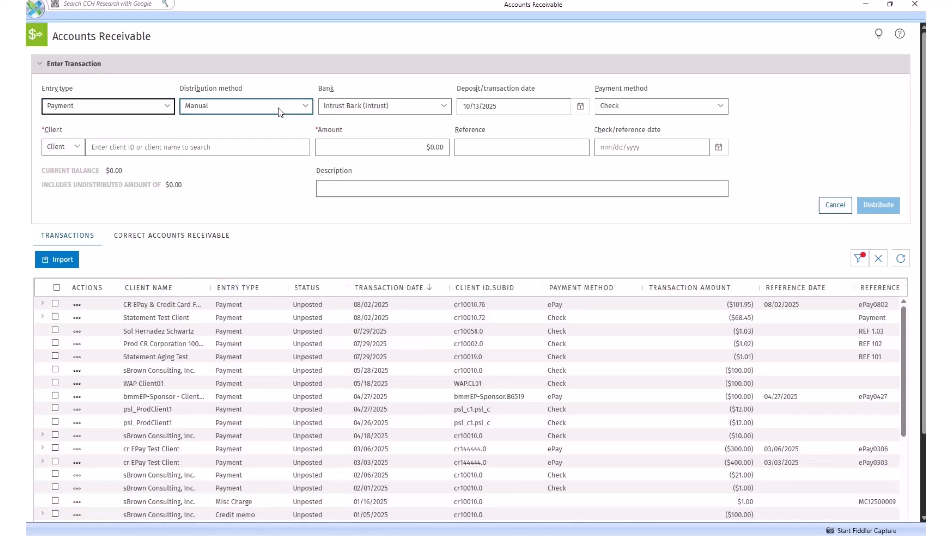
left_click(307, 106)
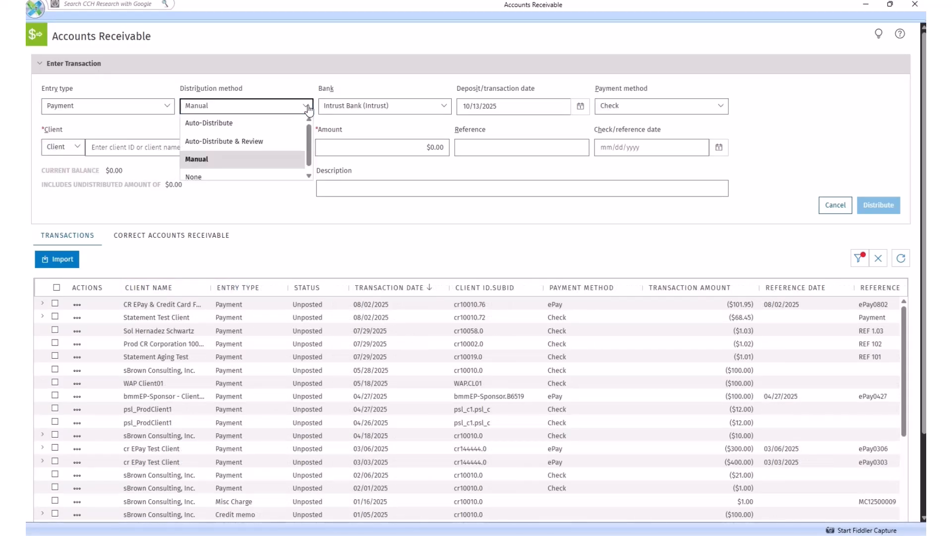
left_click(284, 123)
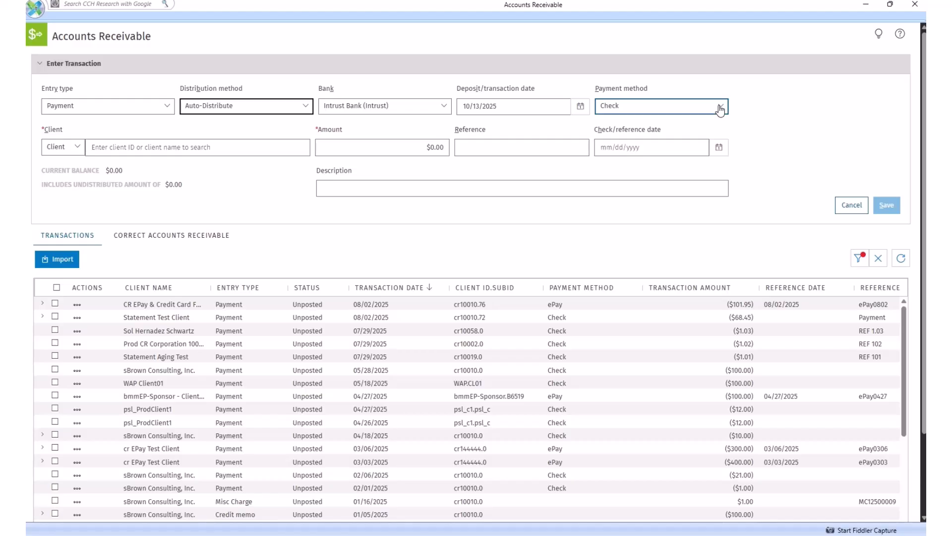
Look up the payment's client by invoice number 2736 and select AppRiver Consulting, Inc.
left_click(76, 148)
left_click(72, 183)
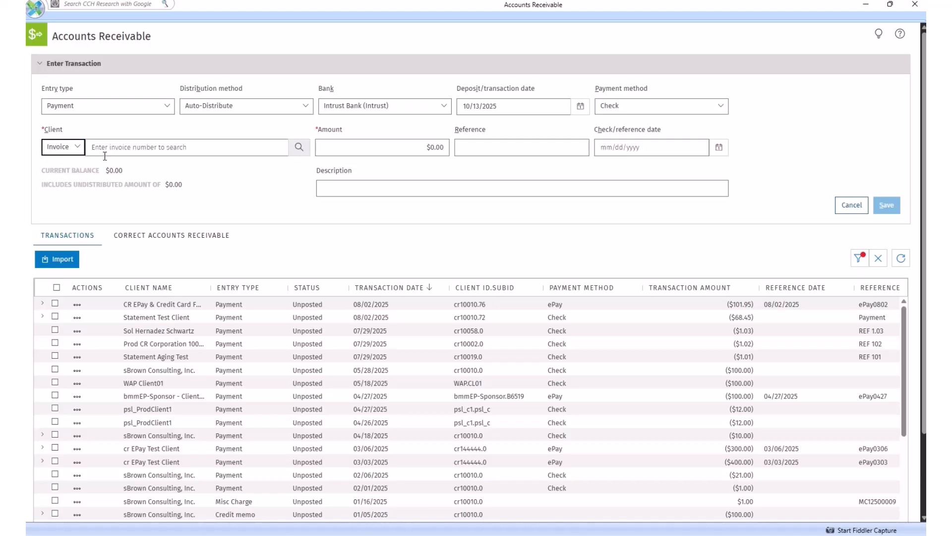
type("2736")
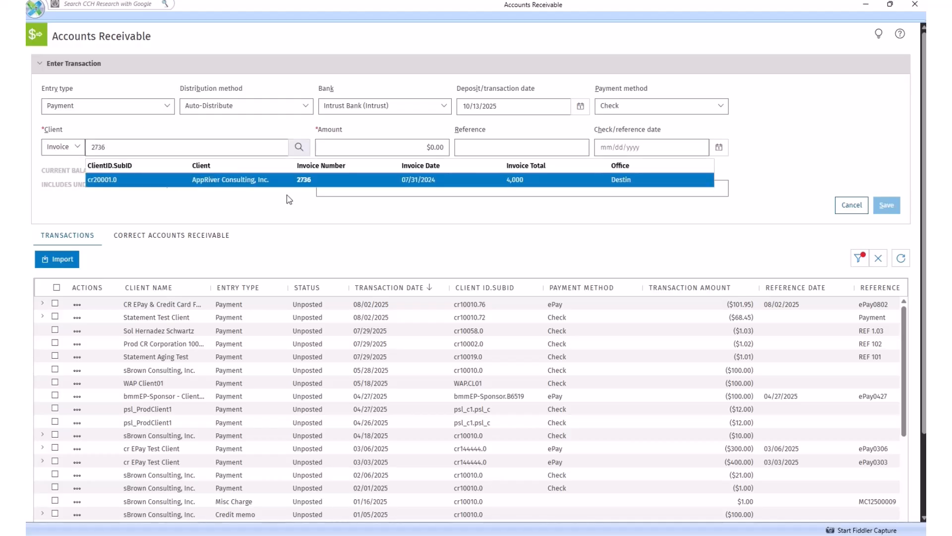
left_click(248, 182)
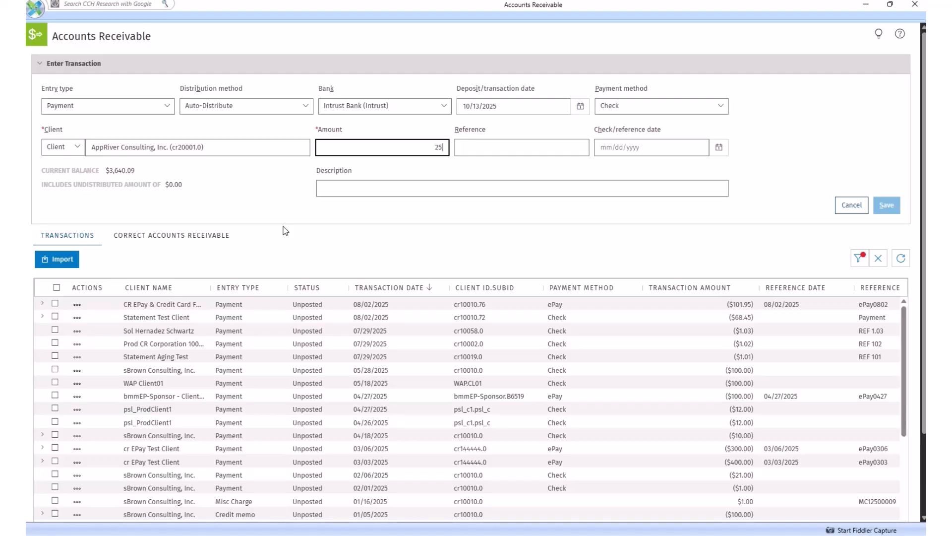
Enter a payment amount of $25.00, reference Inv Pmt and check date 10/01/2025, and save the transaction.
key("Tab")
type("Inv")
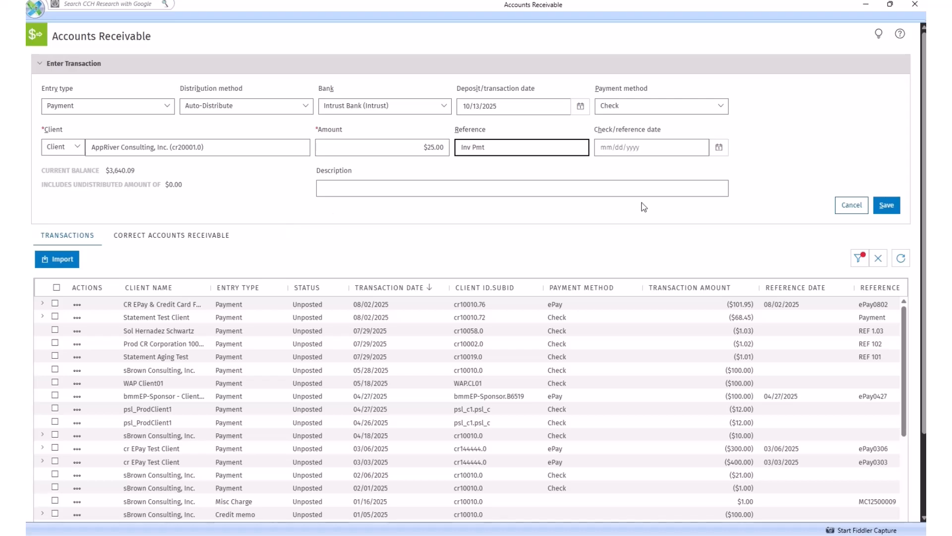
left_click(719, 147)
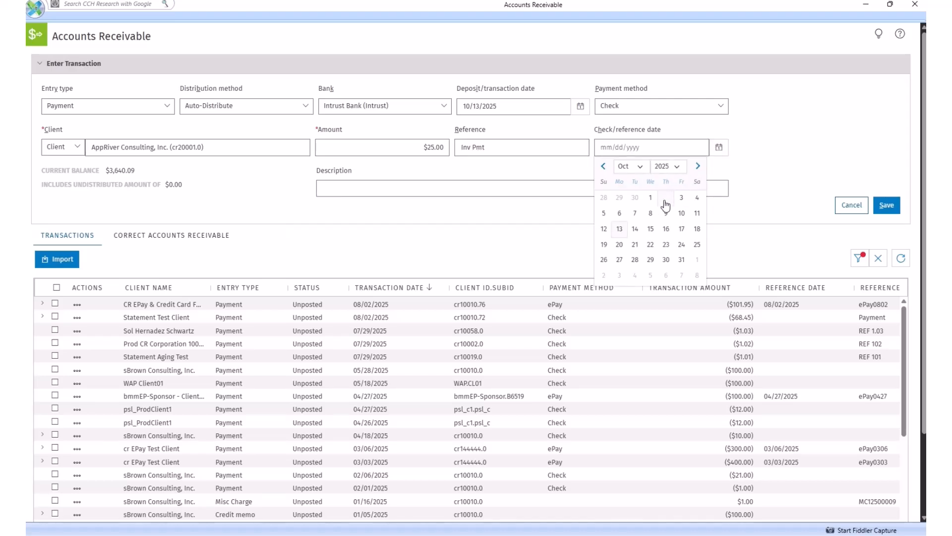
left_click(650, 197)
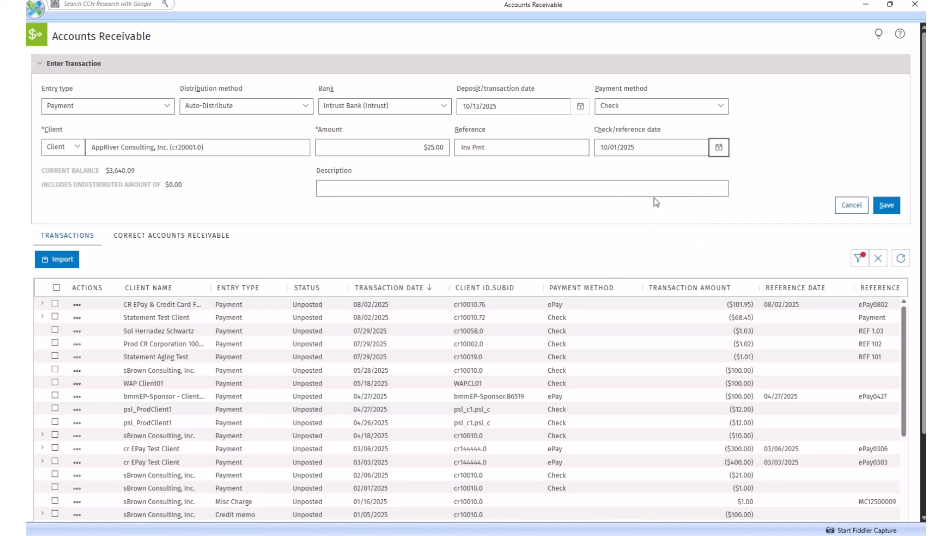
left_click(890, 206)
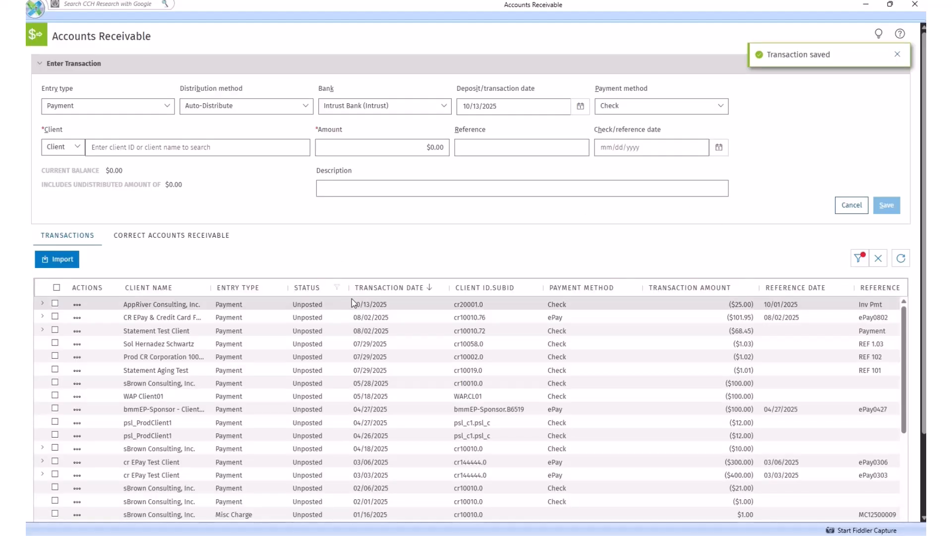
Check the invoice distribution of AppRiver Consulting's 10/13/2025 payment and post the transaction.
left_click(43, 304)
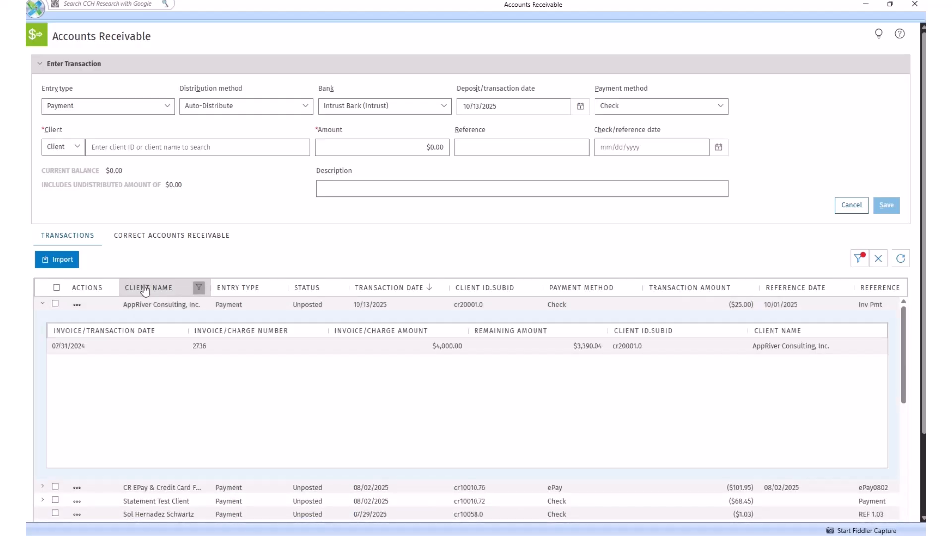
left_click(43, 304)
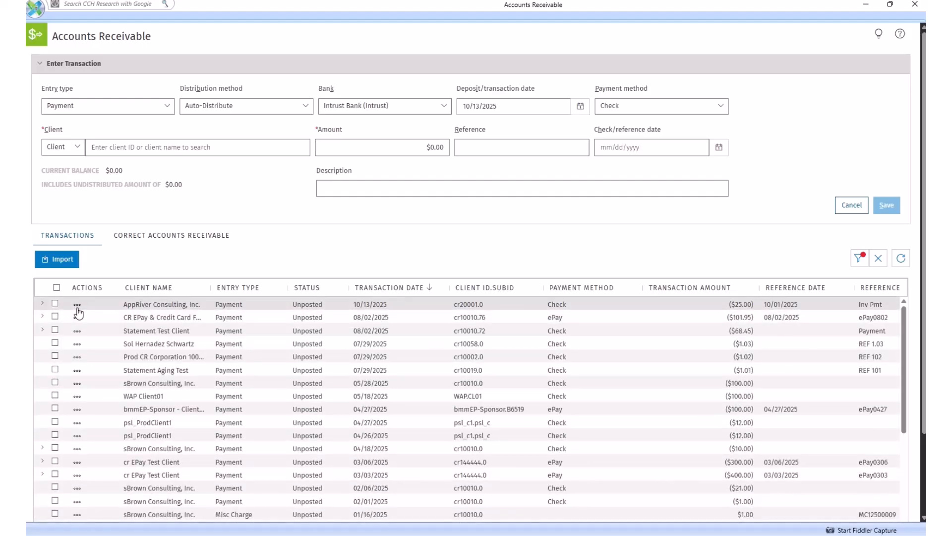
left_click(76, 305)
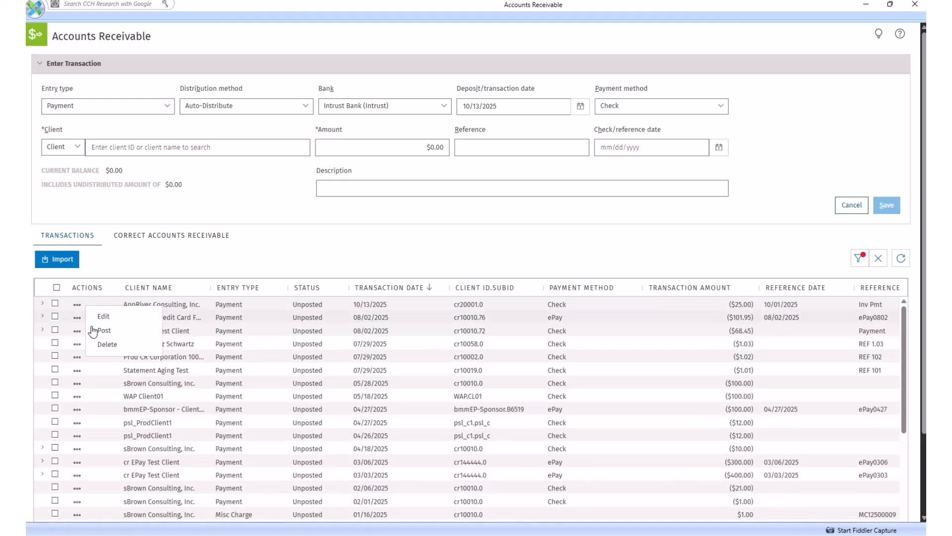
left_click(55, 303)
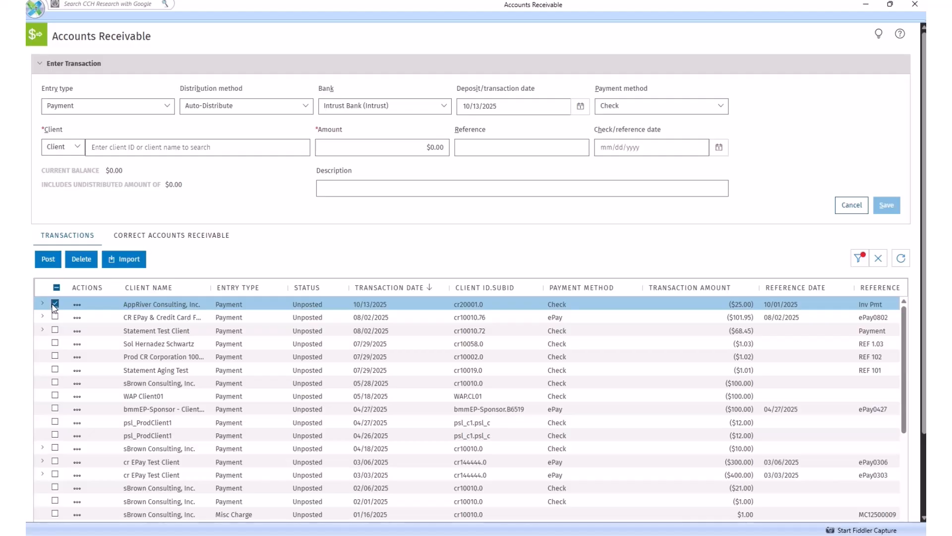
left_click(48, 260)
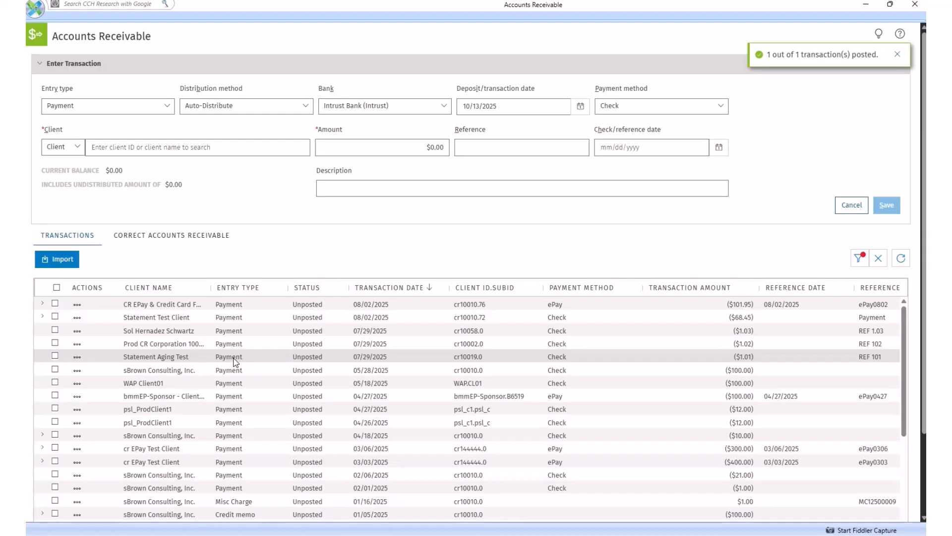